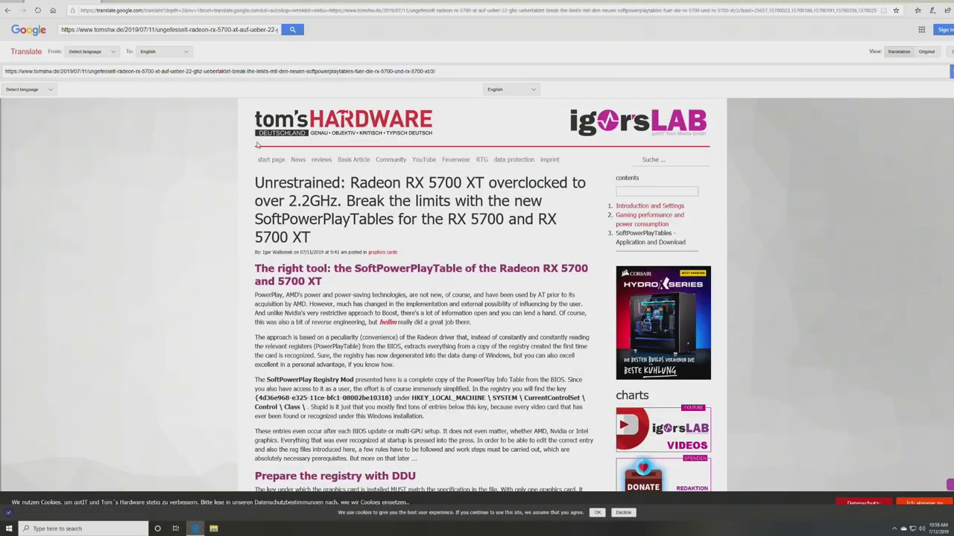
scroll(334, 227, "down", 2)
scroll(336, 201, "down", 2)
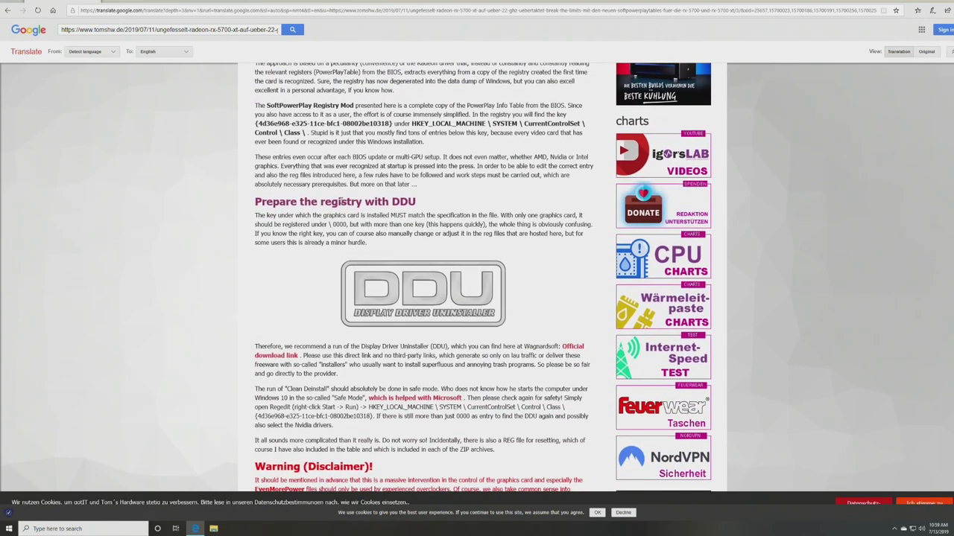
scroll(337, 201, "up", 2)
scroll(341, 200, "down", 2)
scroll(341, 200, "down", 3)
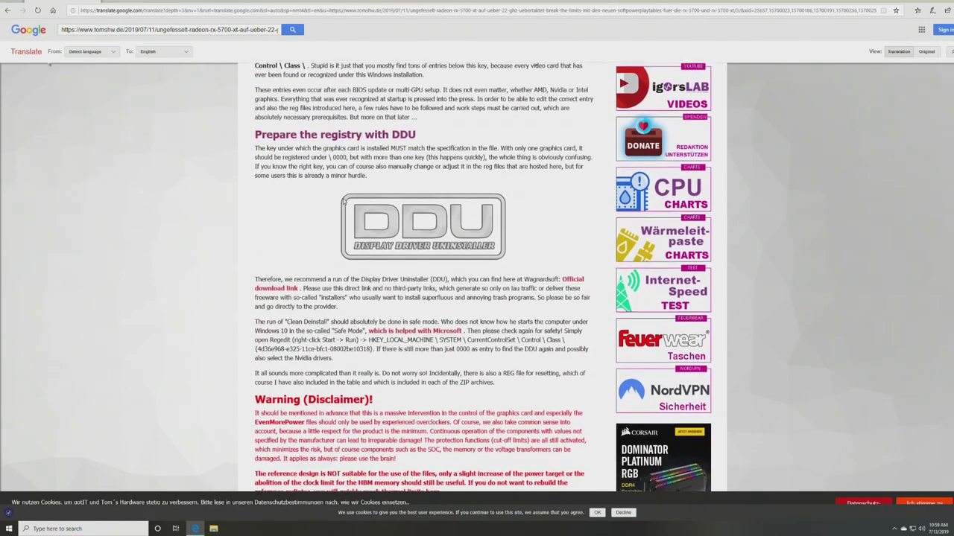
scroll(335, 223, "up", 4)
scroll(336, 217, "up", 1)
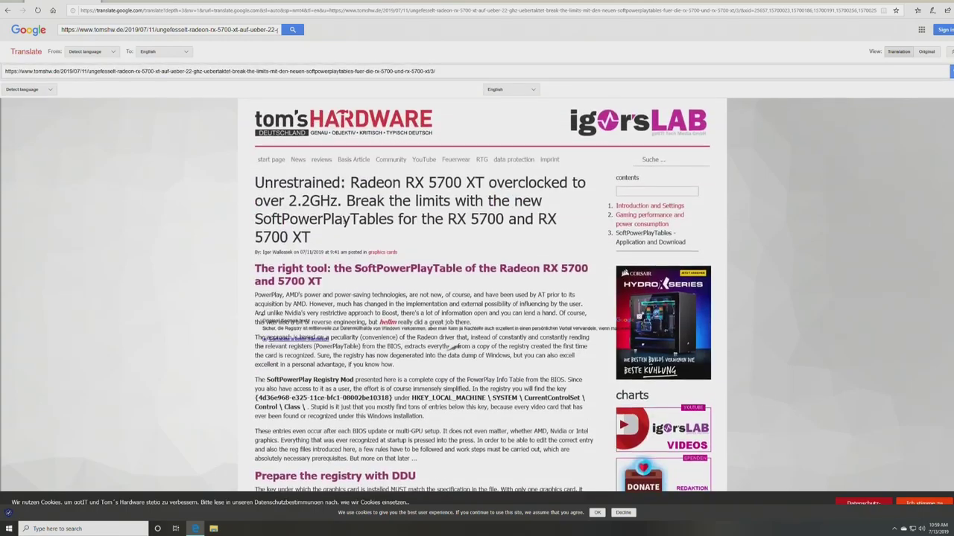
scroll(373, 245, "down", 4)
scroll(402, 275, "down", 7)
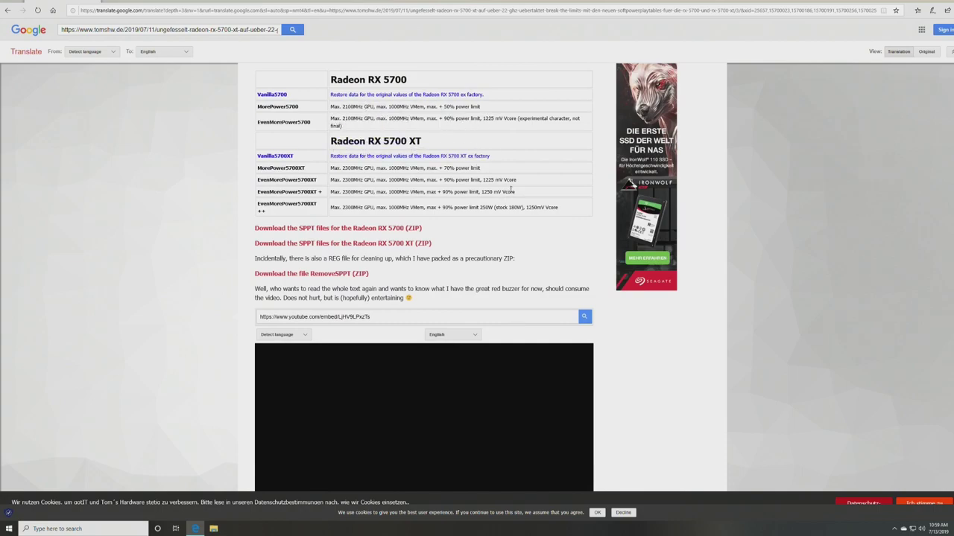
left_click_drag(527, 186, 331, 181)
left_click(369, 187)
left_click_drag(340, 181, 447, 181)
left_click(387, 179)
left_click(440, 180)
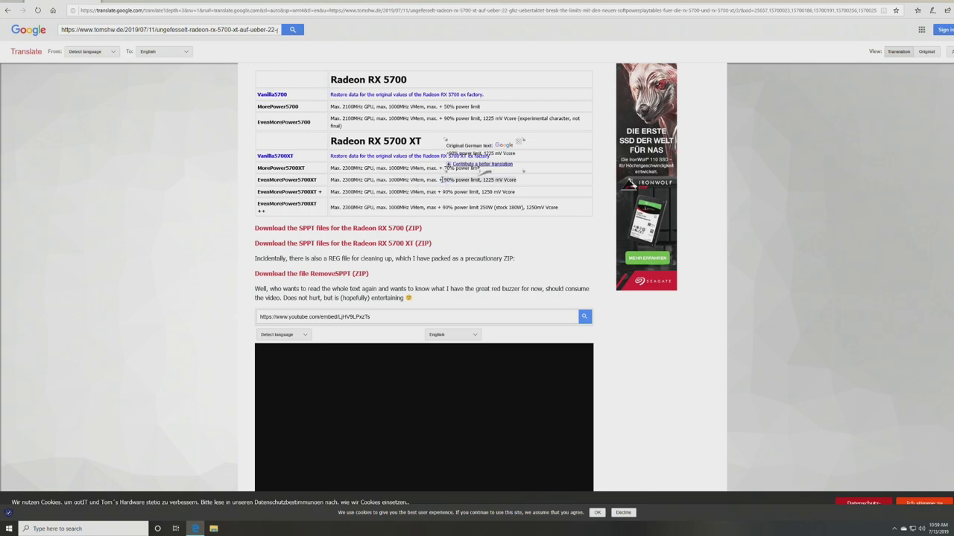
left_click_drag(548, 181, 483, 184)
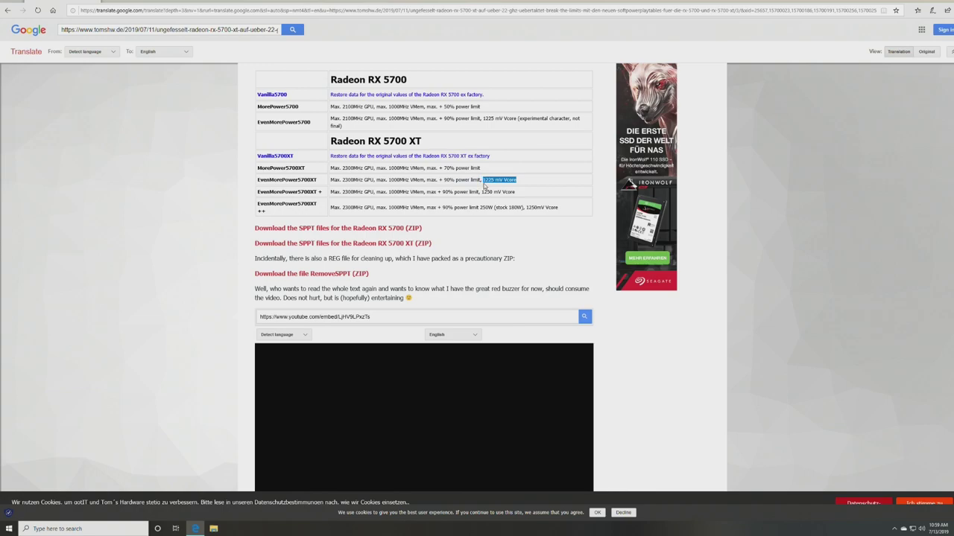
left_click_drag(564, 213, 526, 214)
mouse_move(526, 211)
left_click(535, 219)
left_click_drag(485, 173, 335, 173)
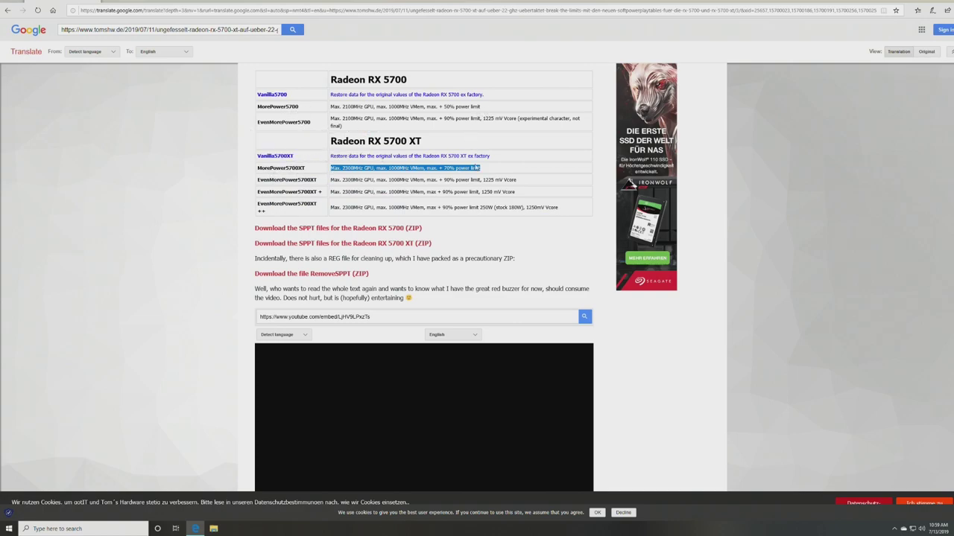
left_click_drag(486, 172, 519, 170)
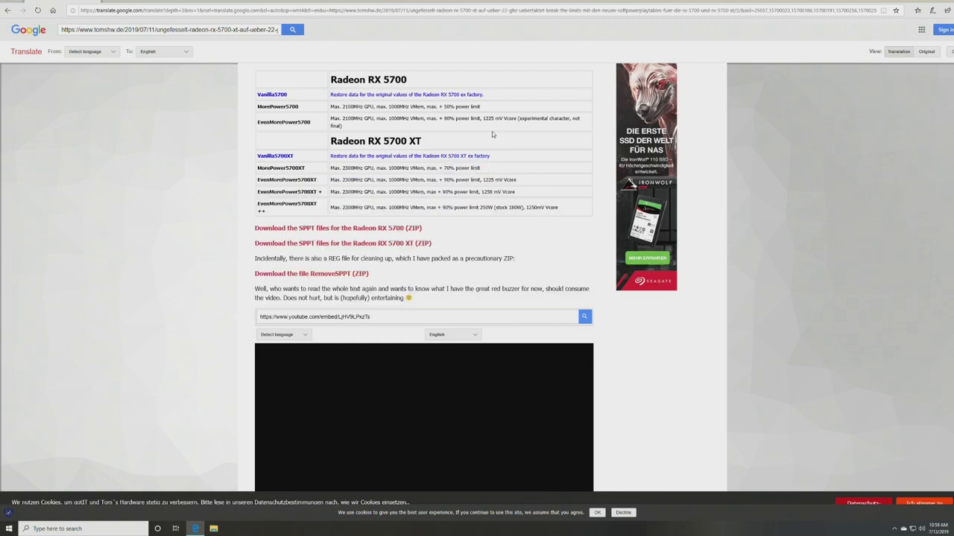
left_click_drag(480, 108, 434, 99)
left_click(496, 112)
scroll(452, 229, "up", 20)
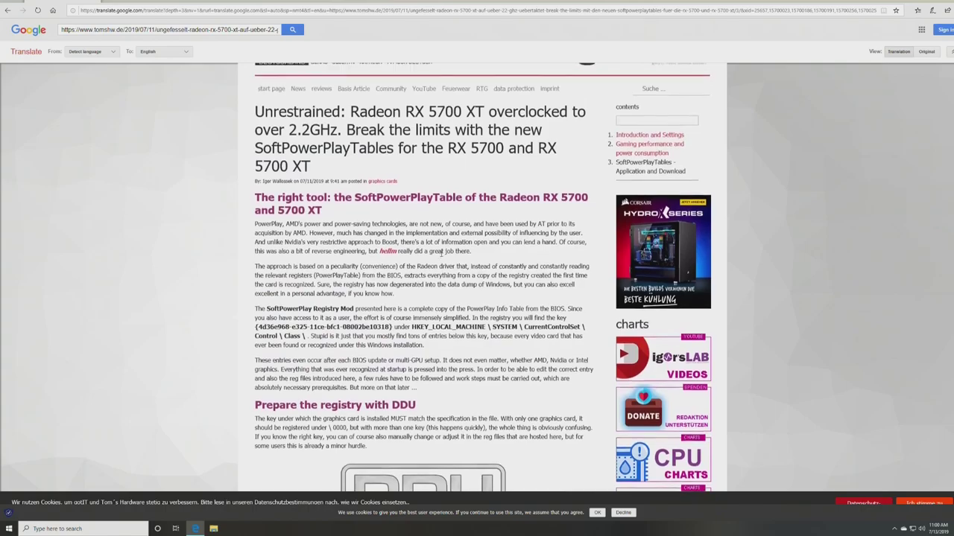
Download and save SPPT_RX_5700XT.zip (9.4 KB) from the article's Available PPT files section.
scroll(441, 254, "down", 2)
scroll(441, 255, "up", 2)
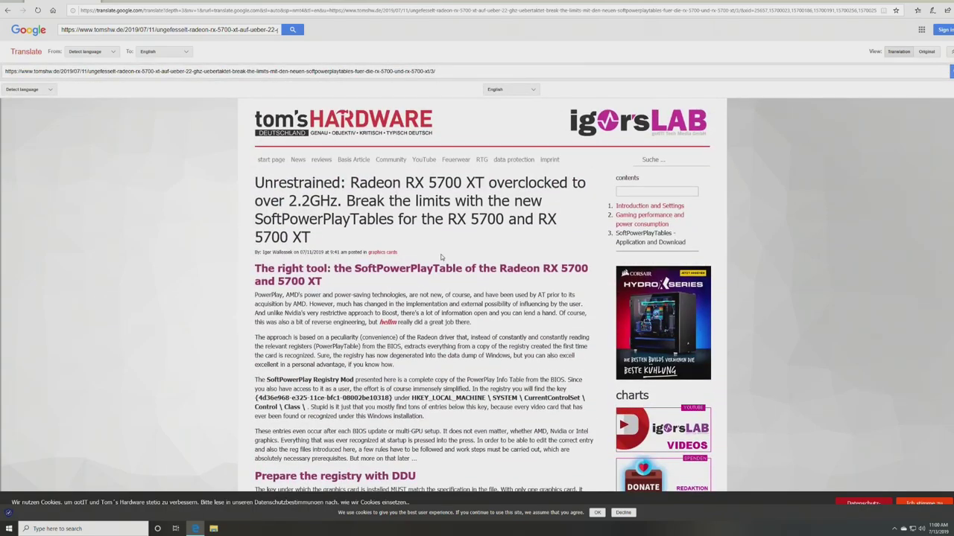
scroll(436, 257, "down", 7)
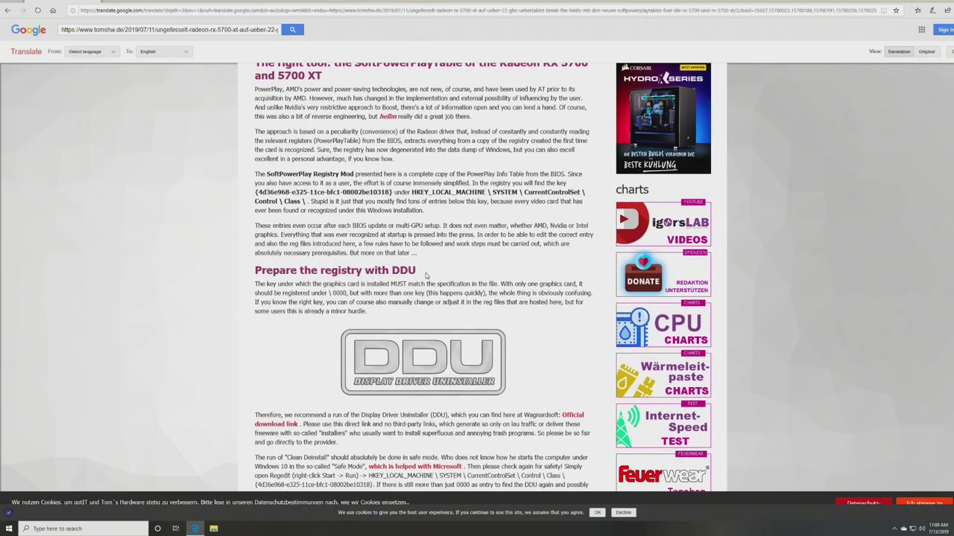
scroll(428, 261, "up", 3)
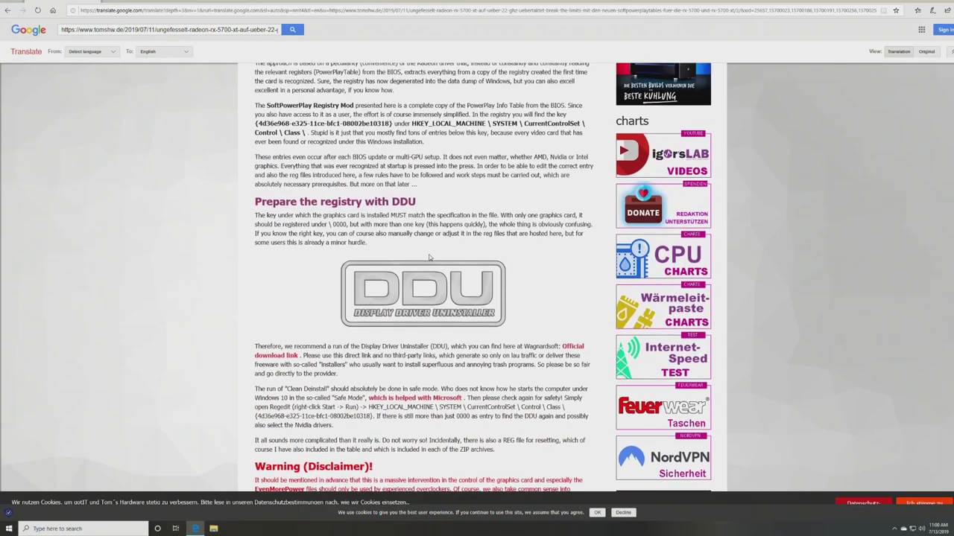
scroll(429, 258, "down", 10)
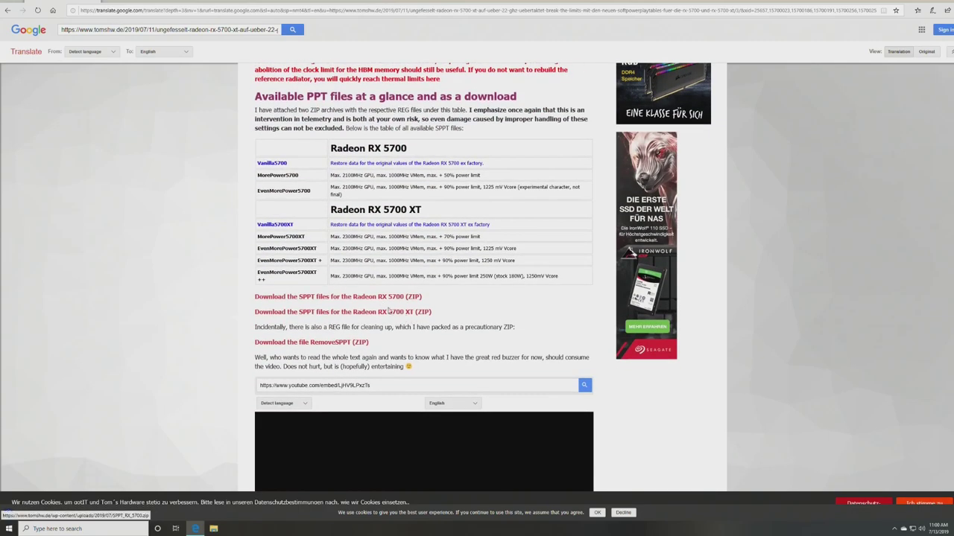
left_click(388, 312)
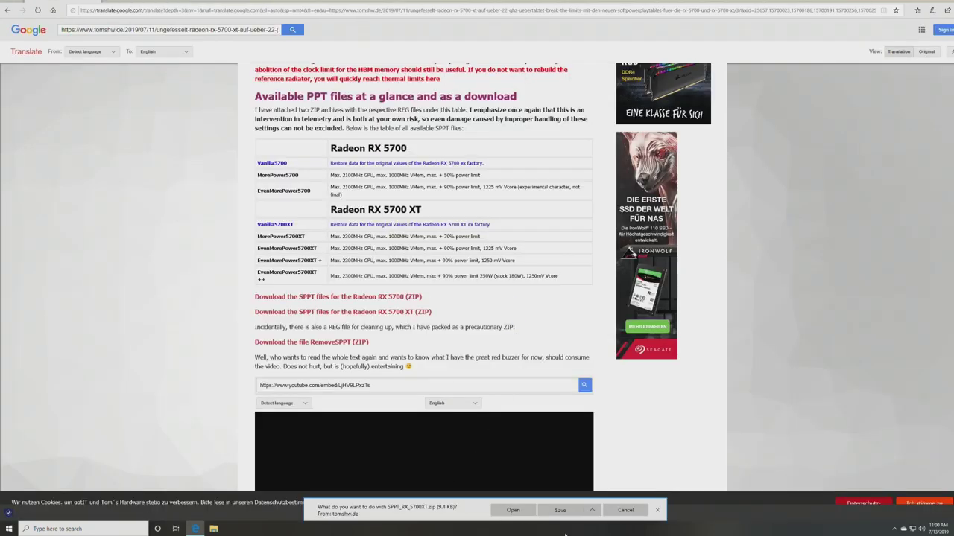
left_click(561, 511)
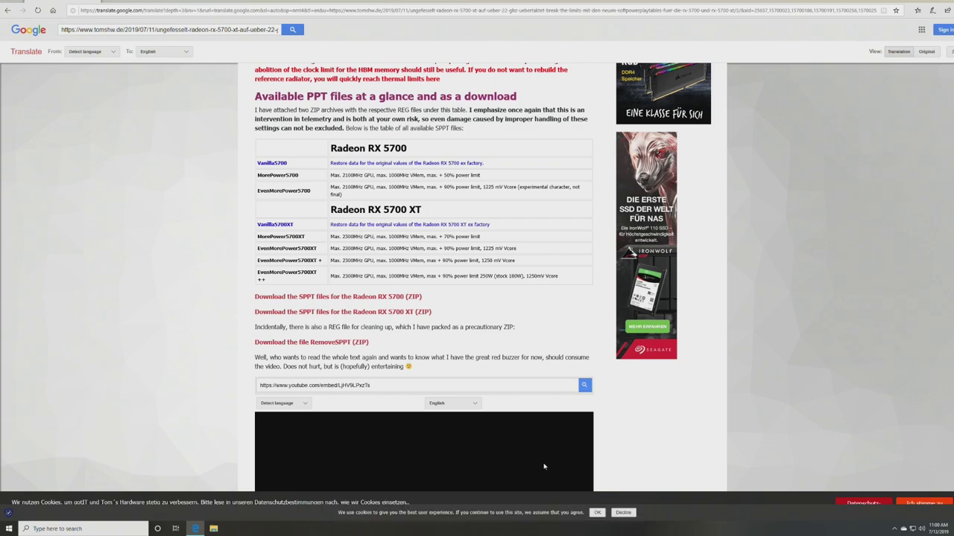
Extract SPPT_RX_5700XT.zip into Downloads with 7-Zip Extract Here.
right_click(502, 214)
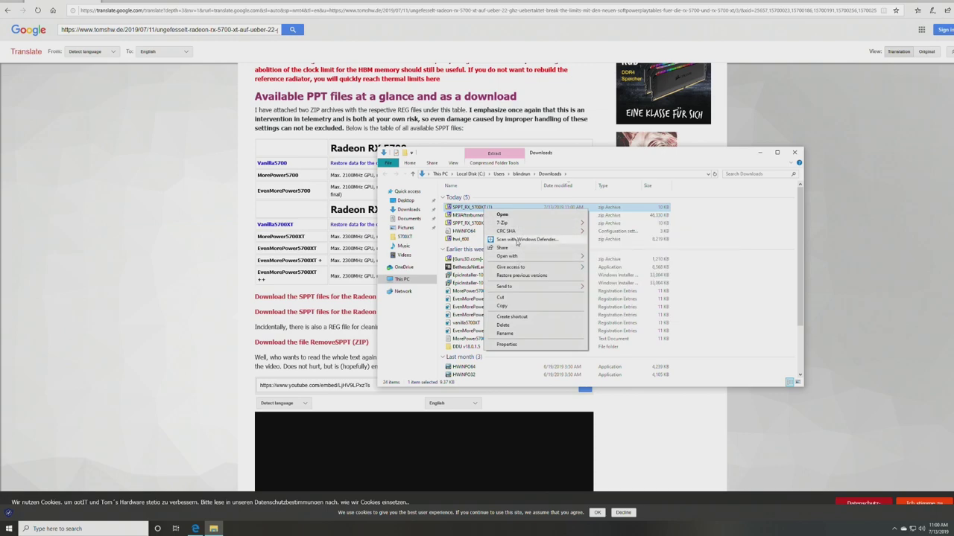
mouse_move(515, 224)
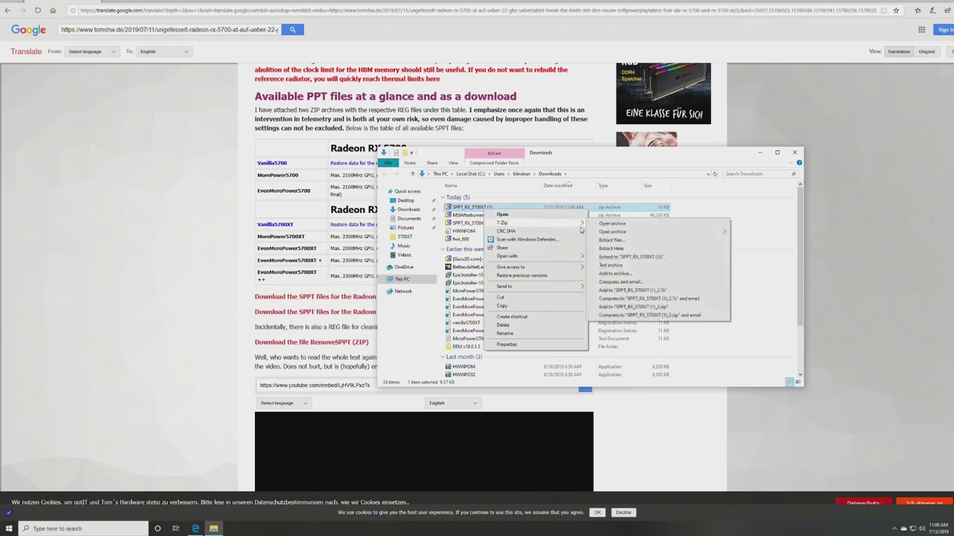
left_click(630, 250)
scroll(540, 288, "down", 3)
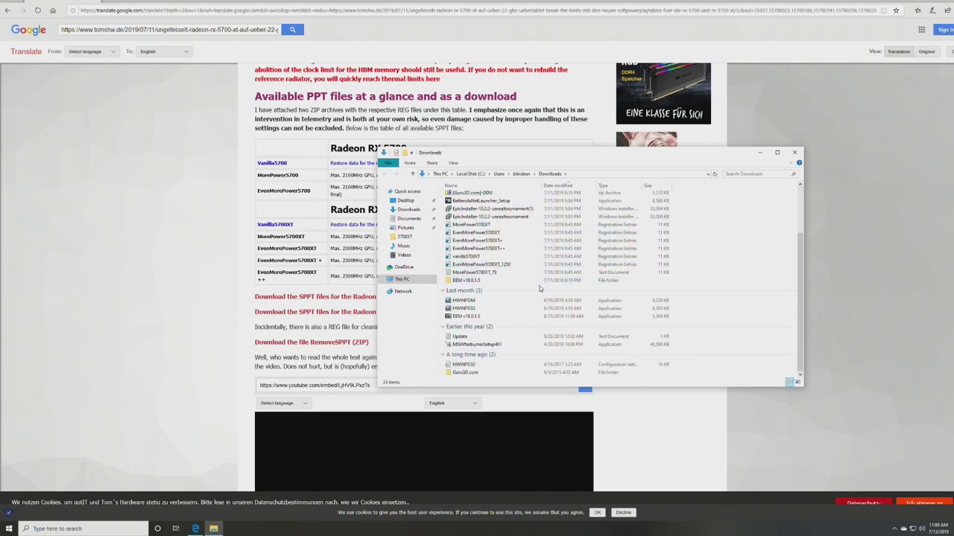
scroll(540, 289, "up", 1)
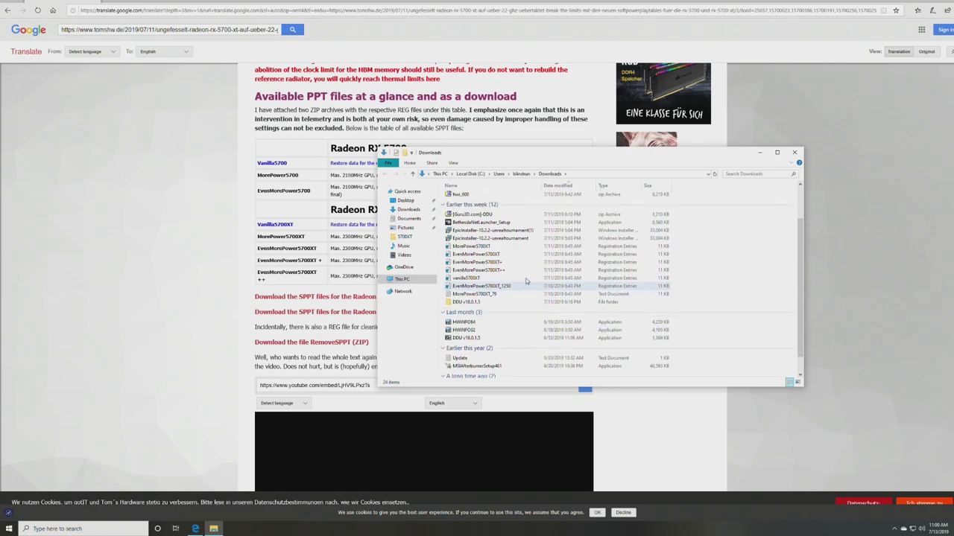
Select the six MorePower and EvenMorePower registry files, then deselect them and bring up Windows Search.
left_click(488, 248)
left_click(484, 287, "shift")
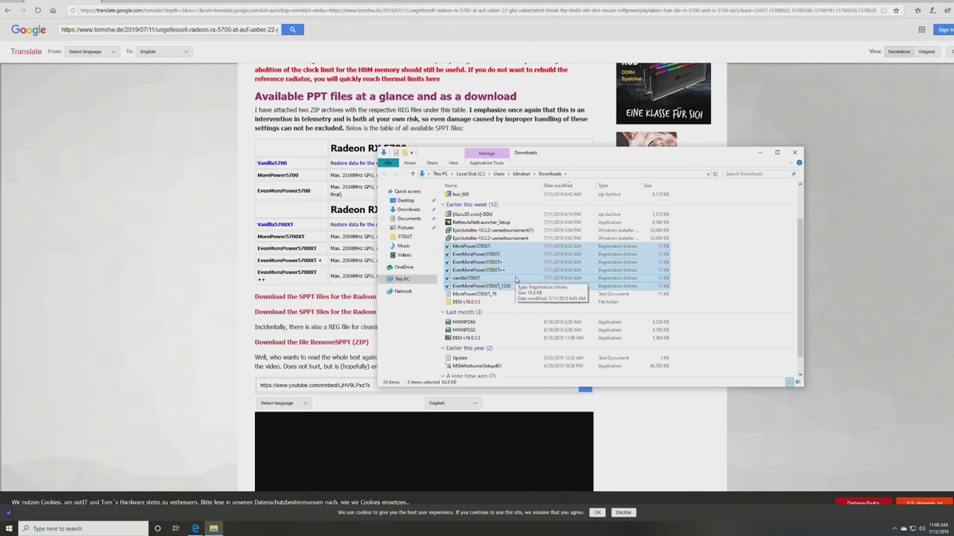
left_click(741, 282)
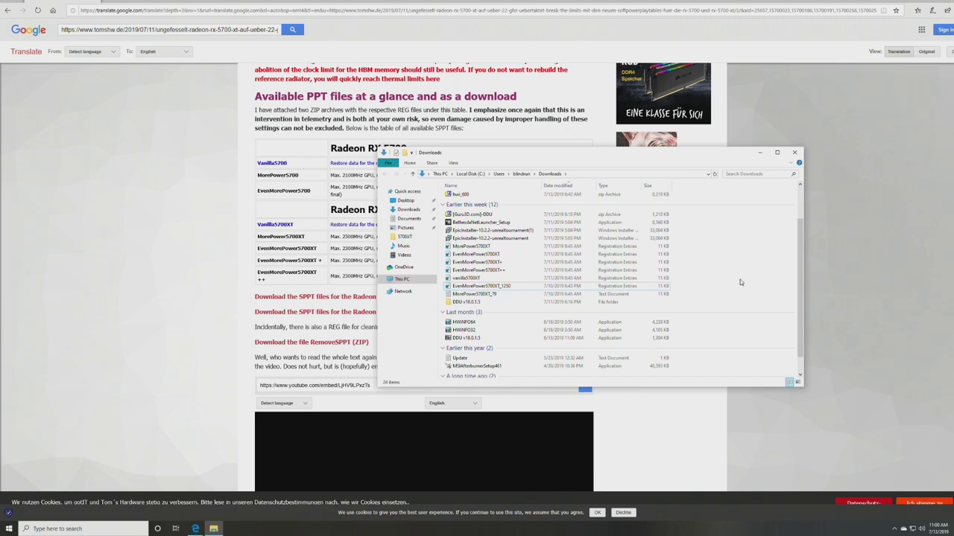
key("super+s")
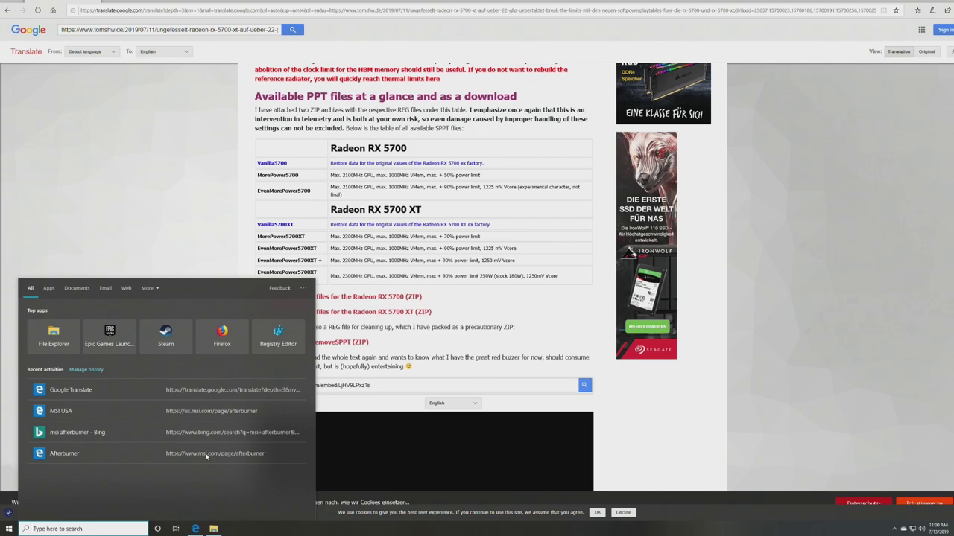
Launch regedit and select the display adapter class key {4d36e968-e325-11ce-bfc1-08002be10318}.
key("super+r")
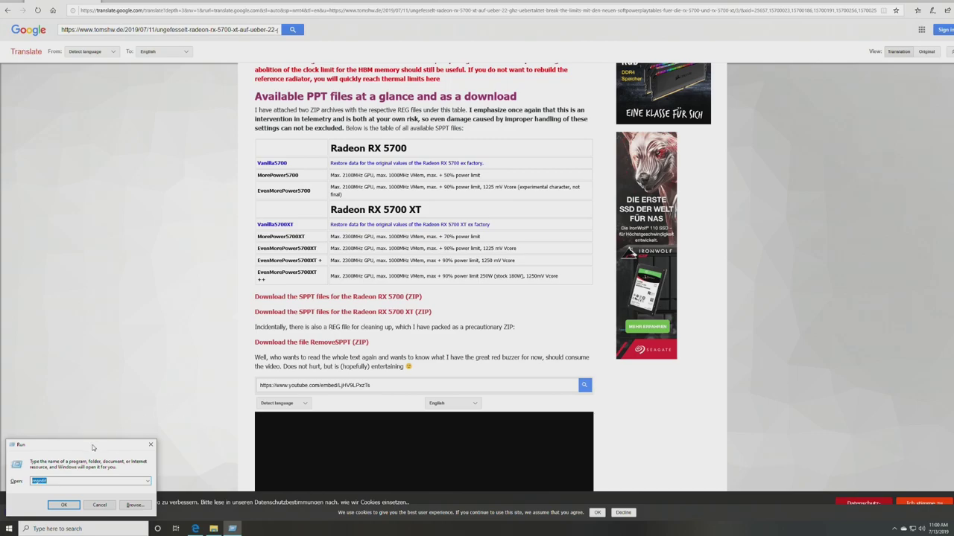
left_click_drag(93, 447, 390, 242)
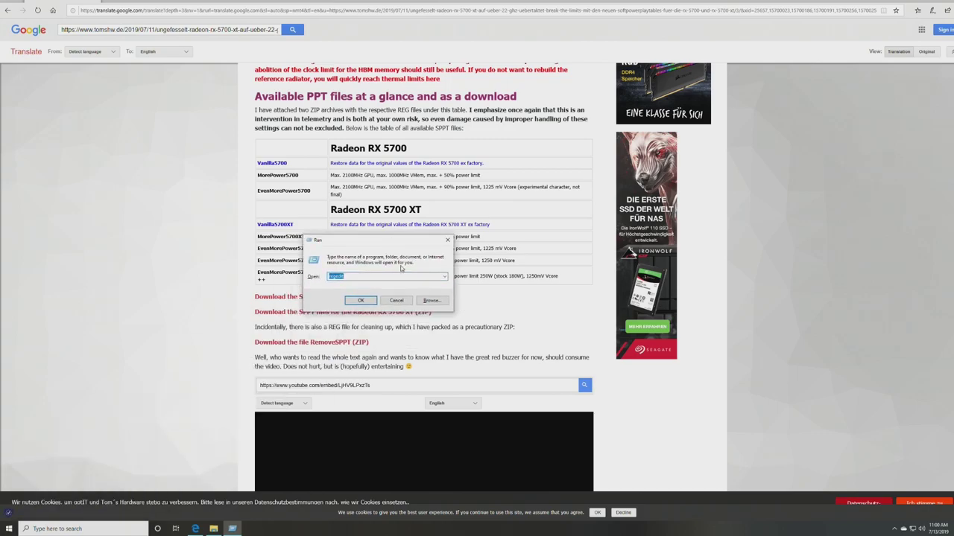
key("Return")
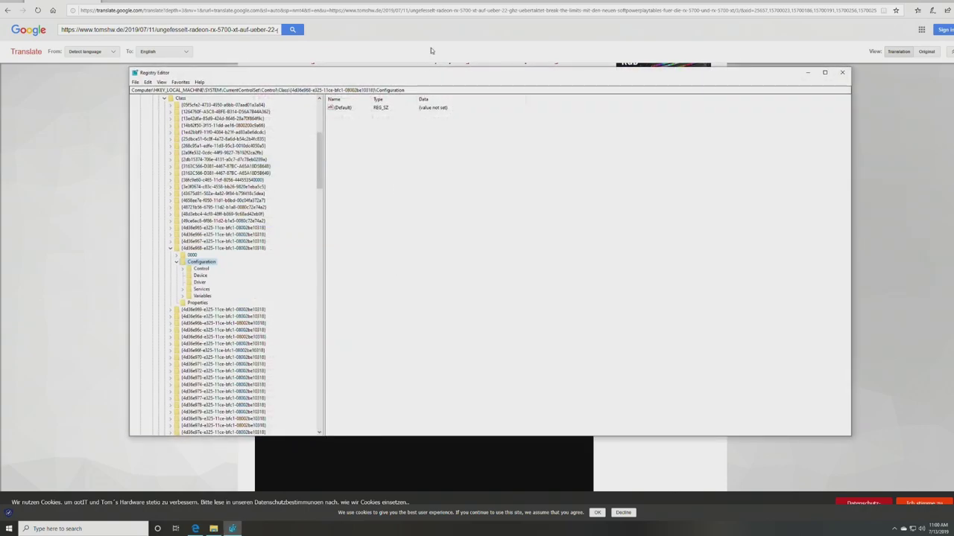
left_click(211, 248)
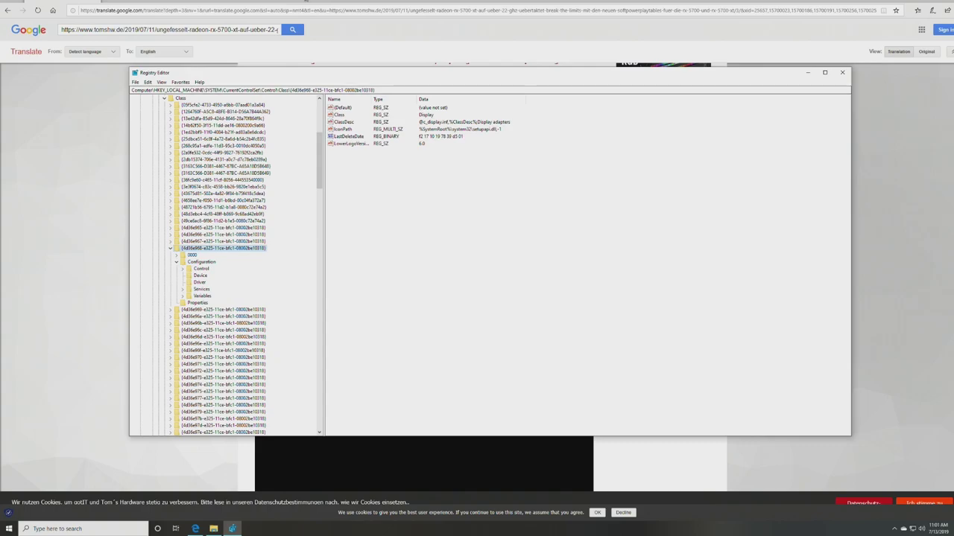
left_click(307, 3)
scroll(369, 232, "up", 5)
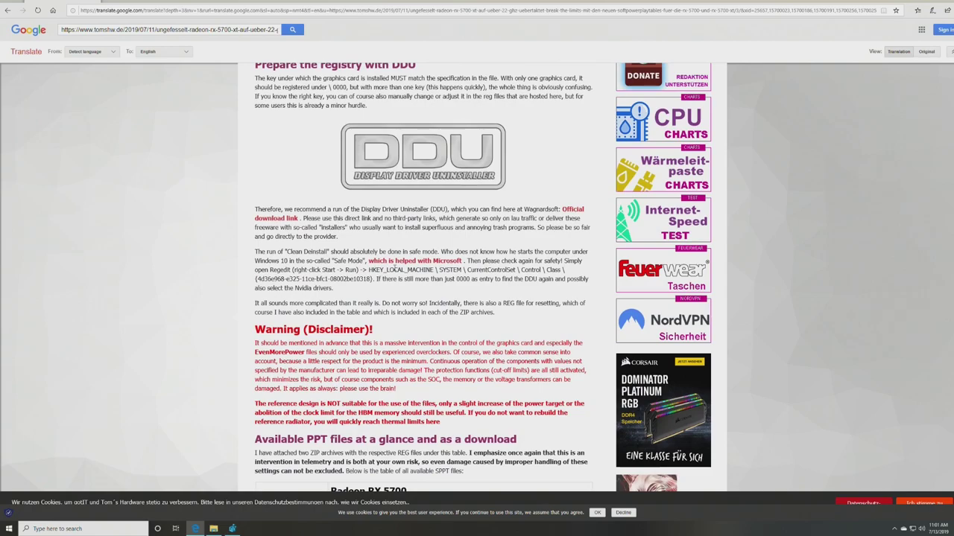
mouse_move(390, 269)
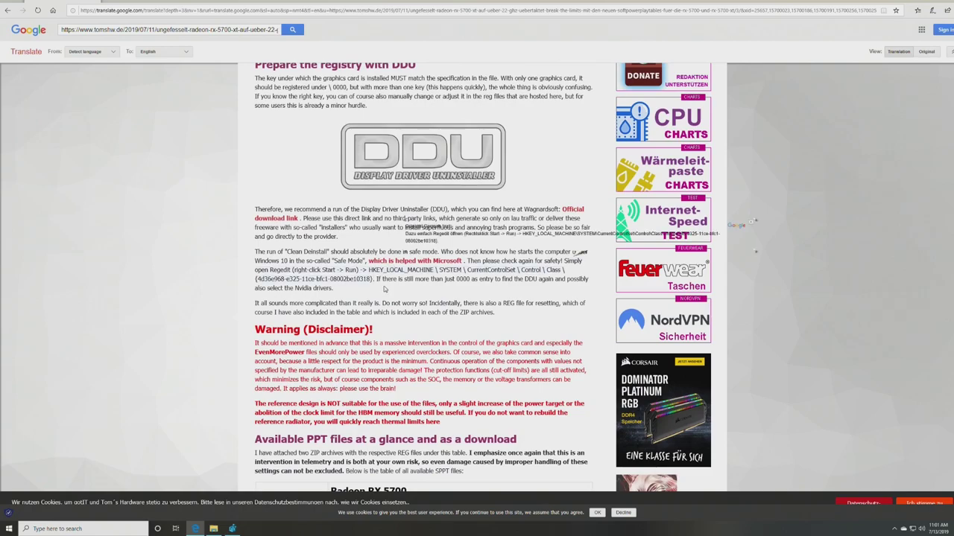
left_click(232, 528)
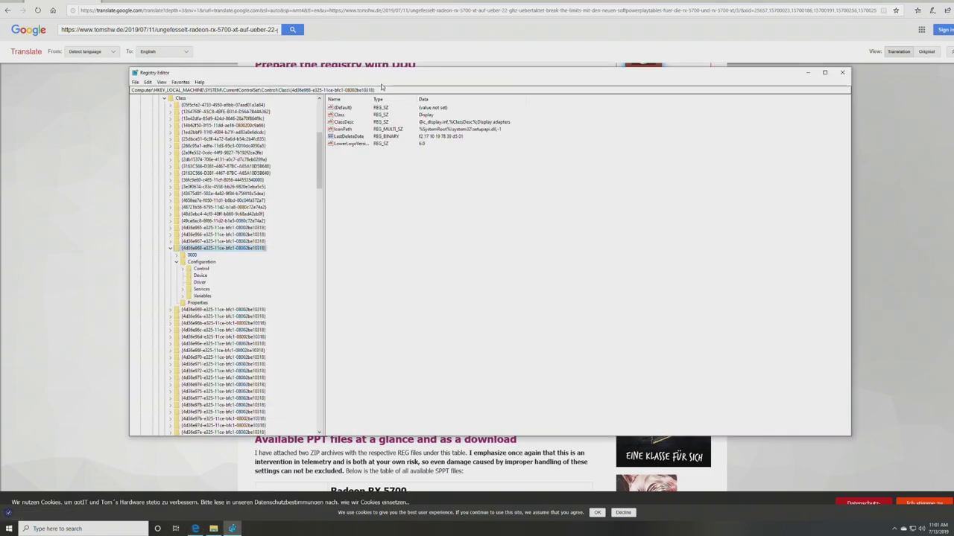
Check the key path, then expand and collapse the 0000 subkey to confirm the graphics card.
left_click(358, 89)
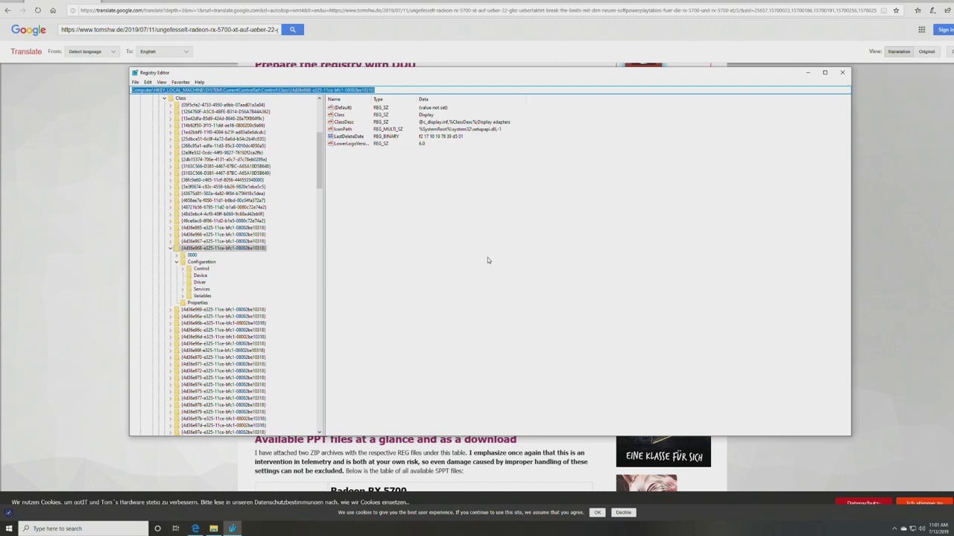
left_click(271, 90)
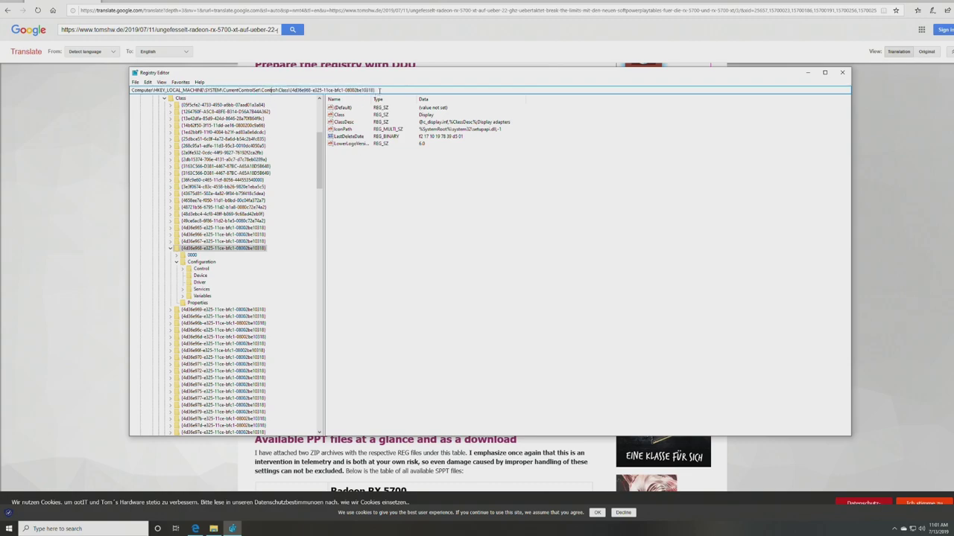
left_click(422, 215)
left_click(176, 256)
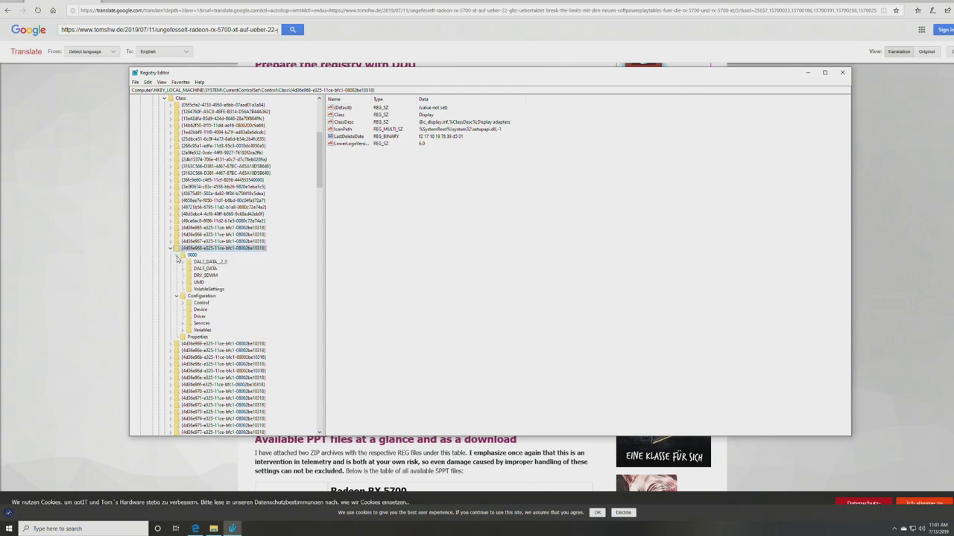
left_click(177, 257)
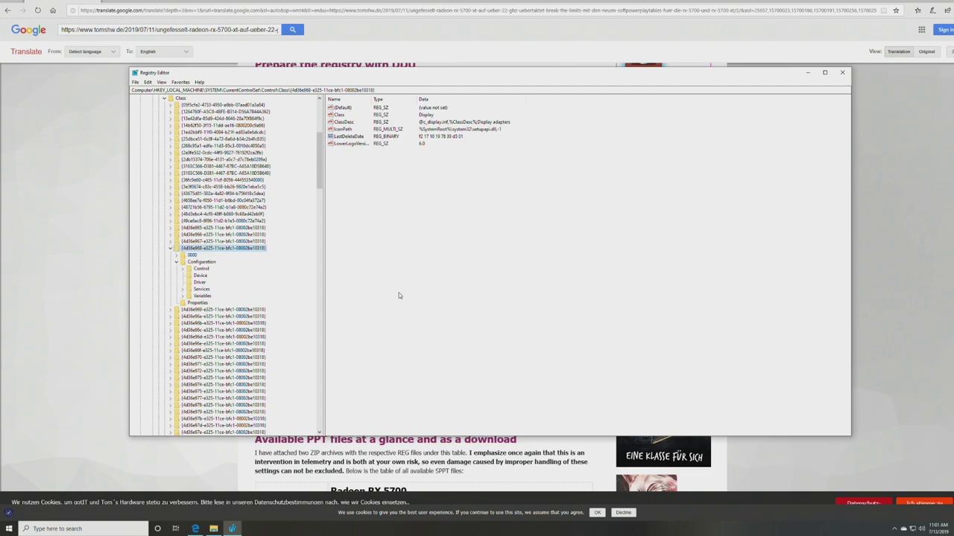
Restart via advanced startup, choosing Troubleshoot > Advanced options > Startup Settings to reach Safe Mode.
left_click(70, 529)
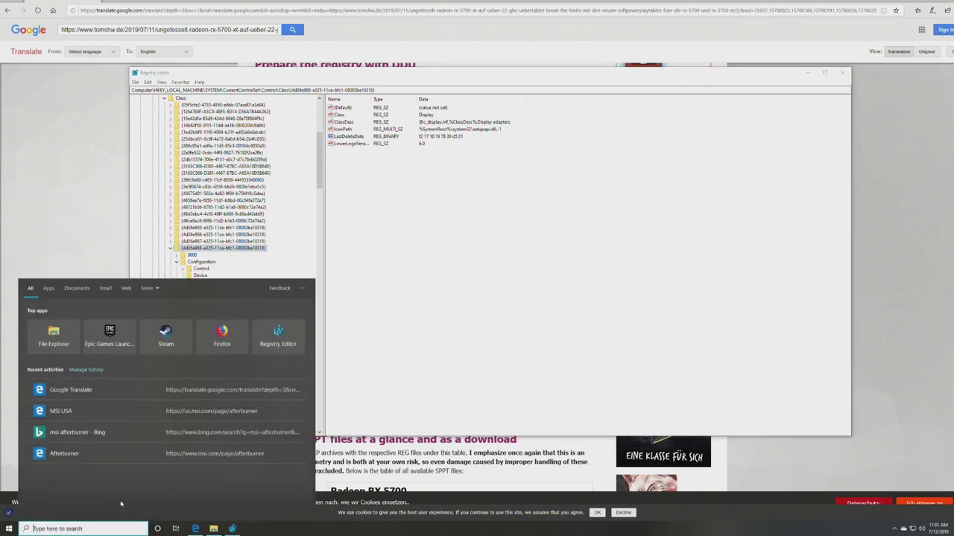
type("advan")
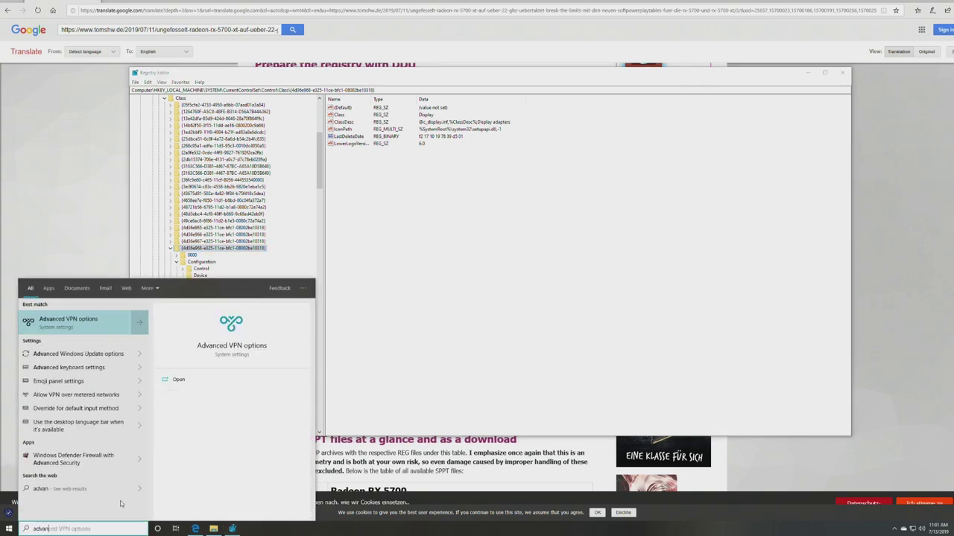
type("ced star")
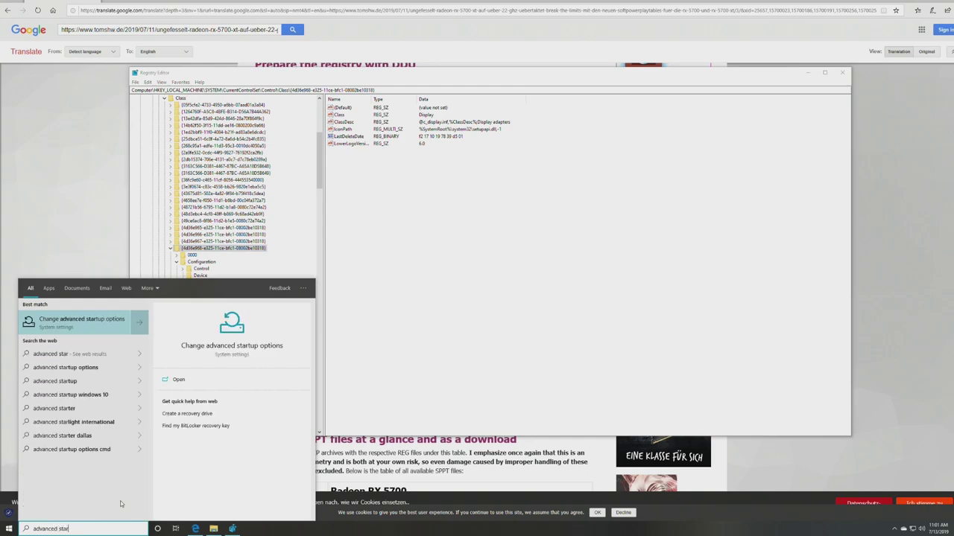
key("Return")
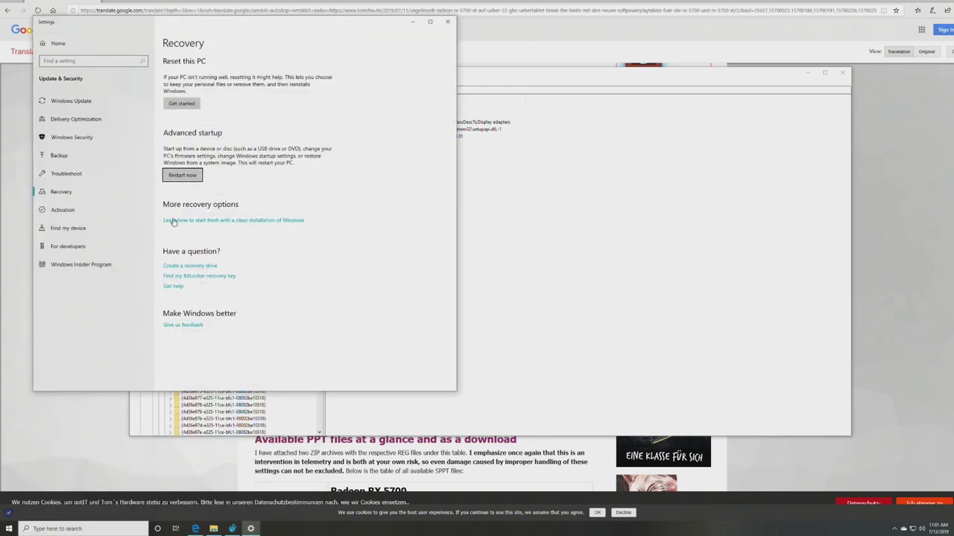
left_click(183, 176)
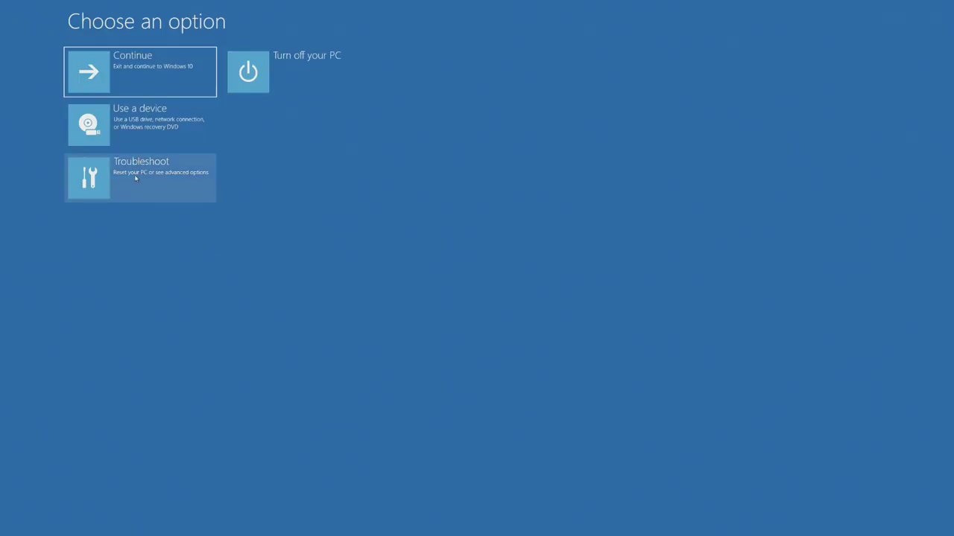
left_click(135, 177)
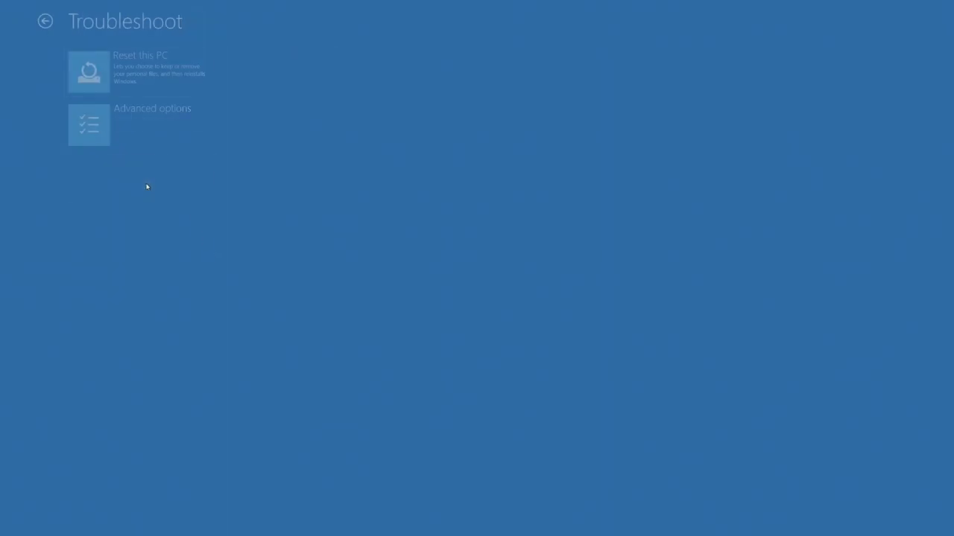
left_click(132, 134)
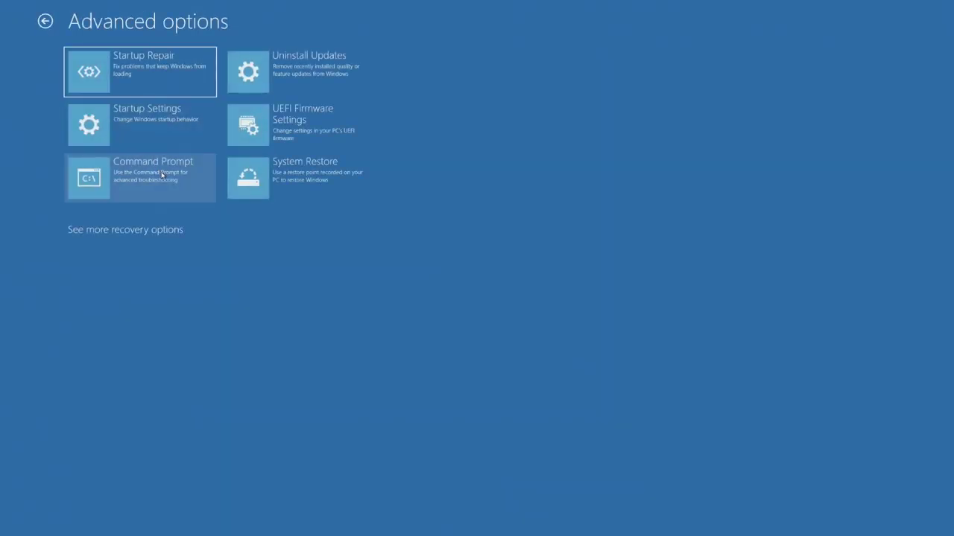
left_click(156, 125)
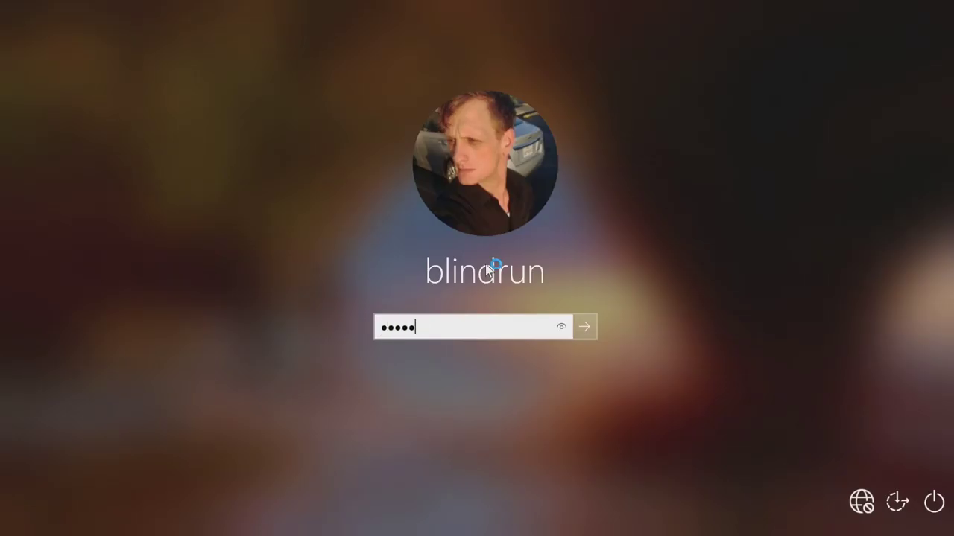
Sign in to the Safe Mode desktop, move File Explorer aside, and open a blank Edge tab.
key("Return")
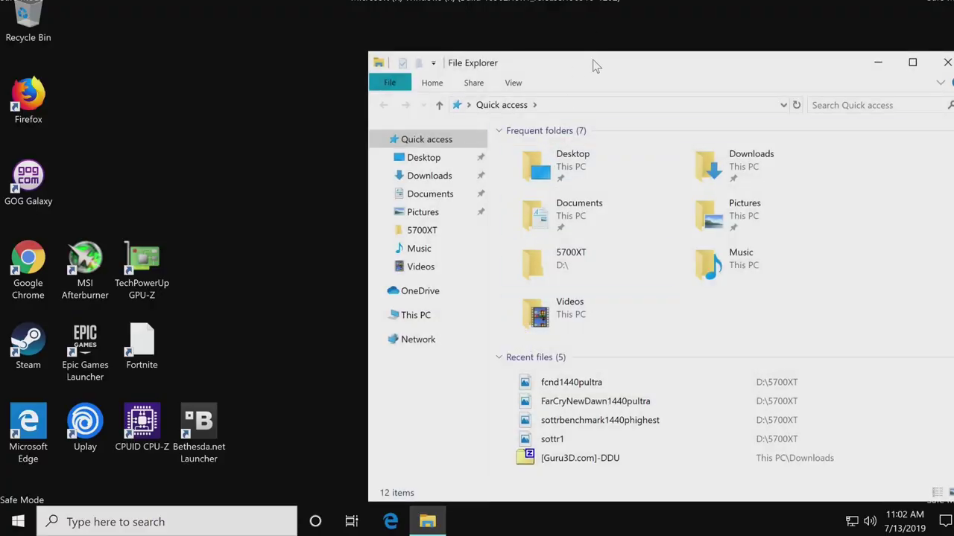
left_click_drag(594, 63, 442, 43)
left_click(390, 521)
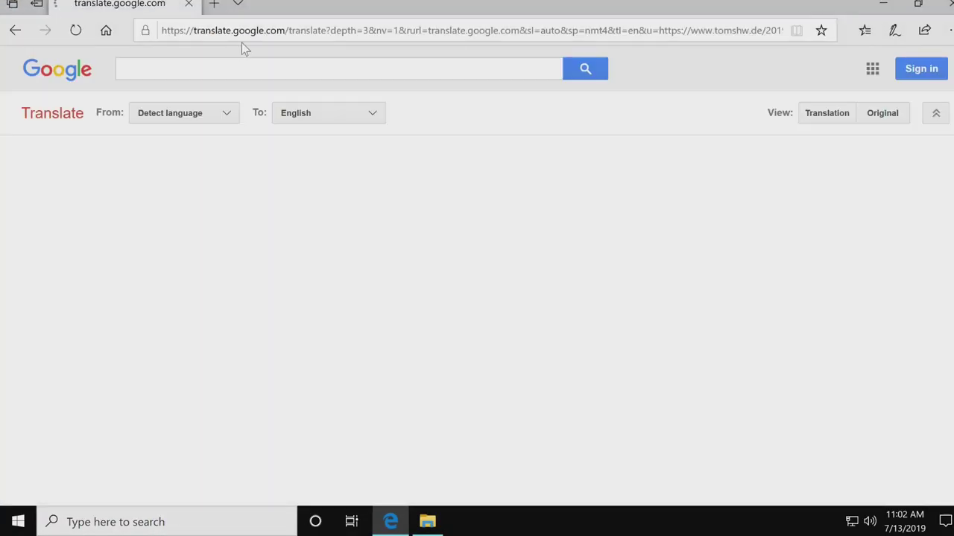
left_click(256, 32)
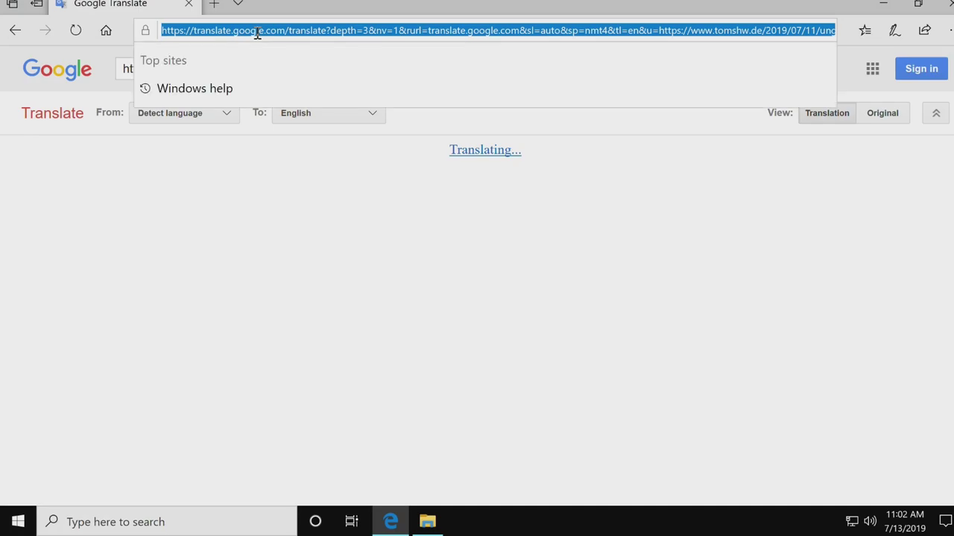
left_click(231, 4)
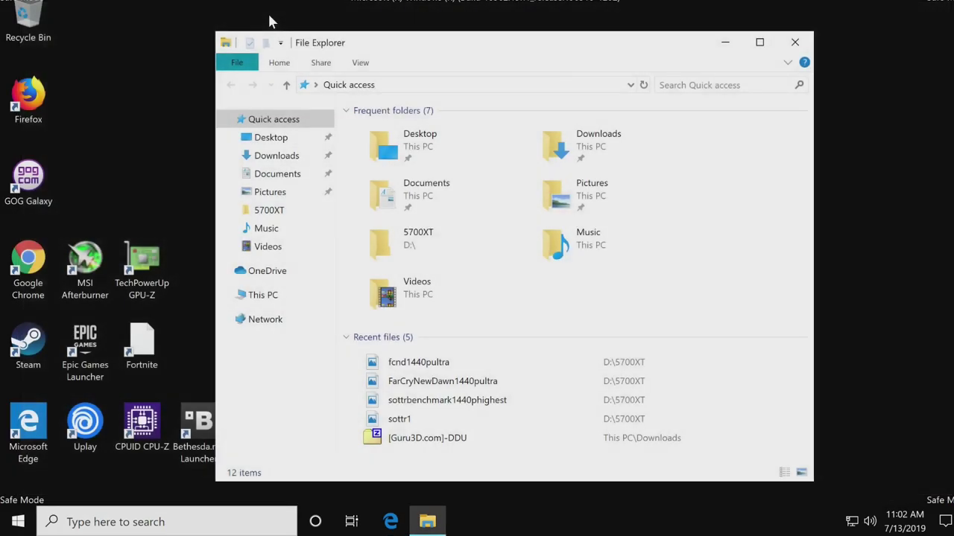
left_click(389, 520)
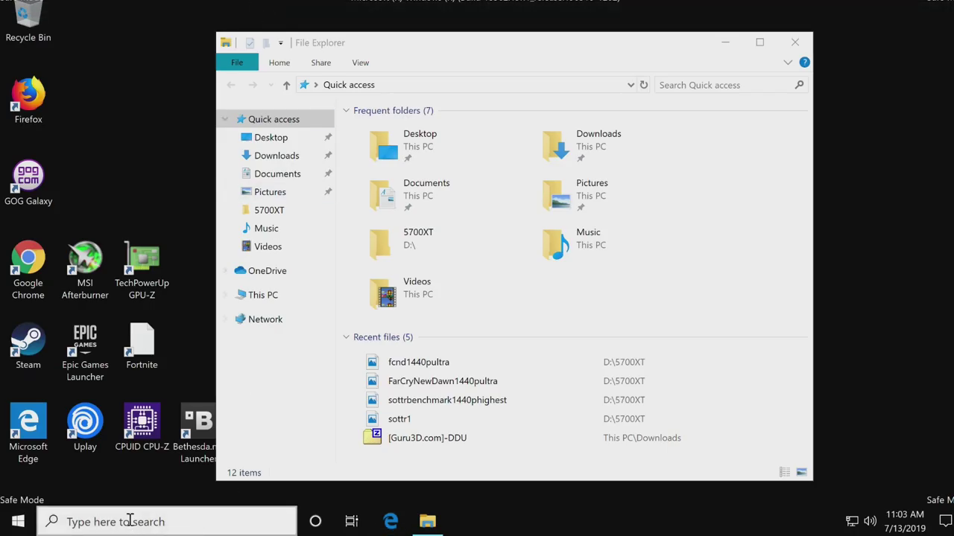
left_click(130, 521)
Launch Internet Explorer, dismiss its setup prompt, go to google.com and maximize the window.
type("in")
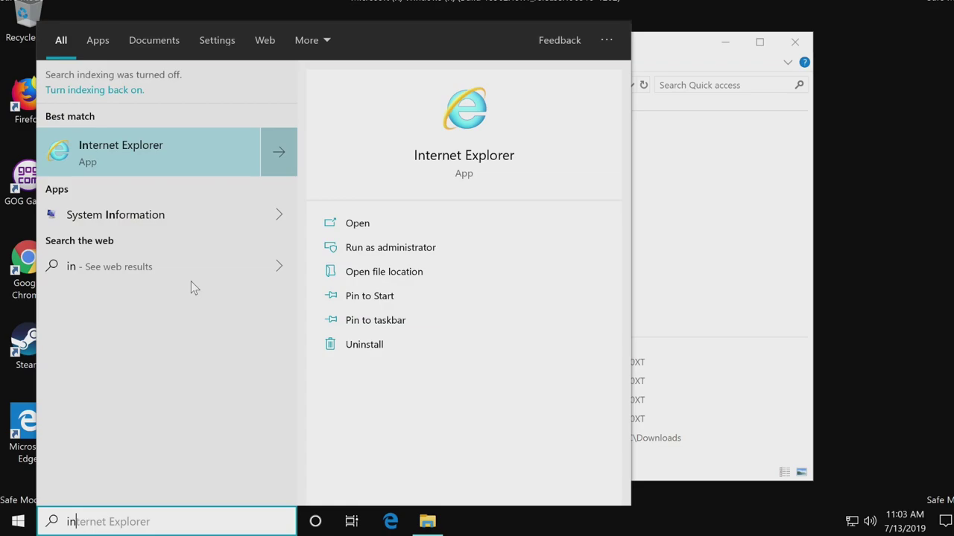
key("Return")
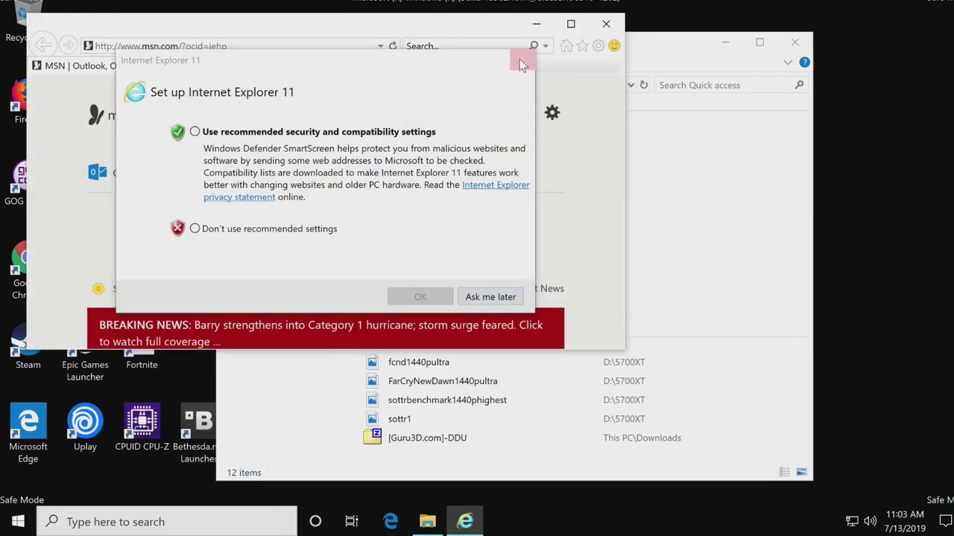
left_click(523, 59)
type("google.com/")
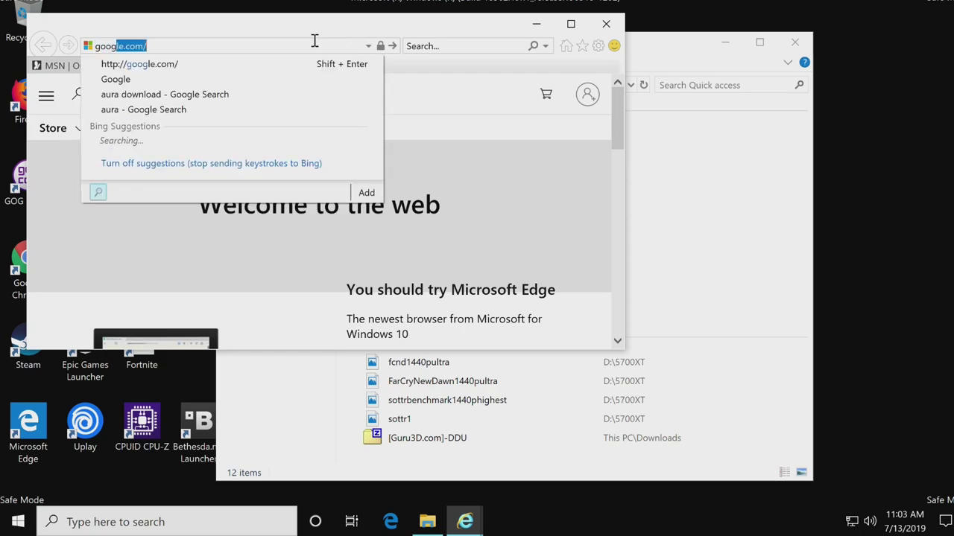
key("Return")
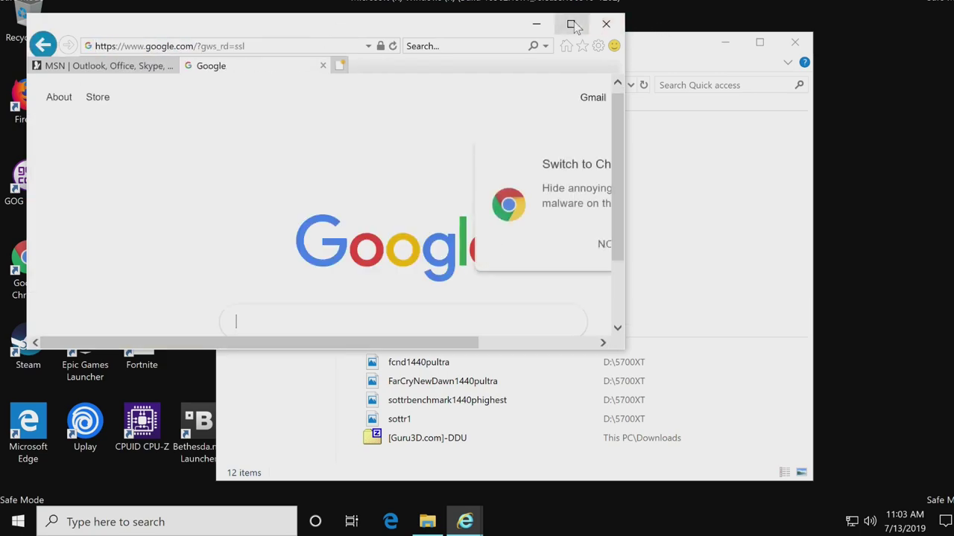
left_click(571, 24)
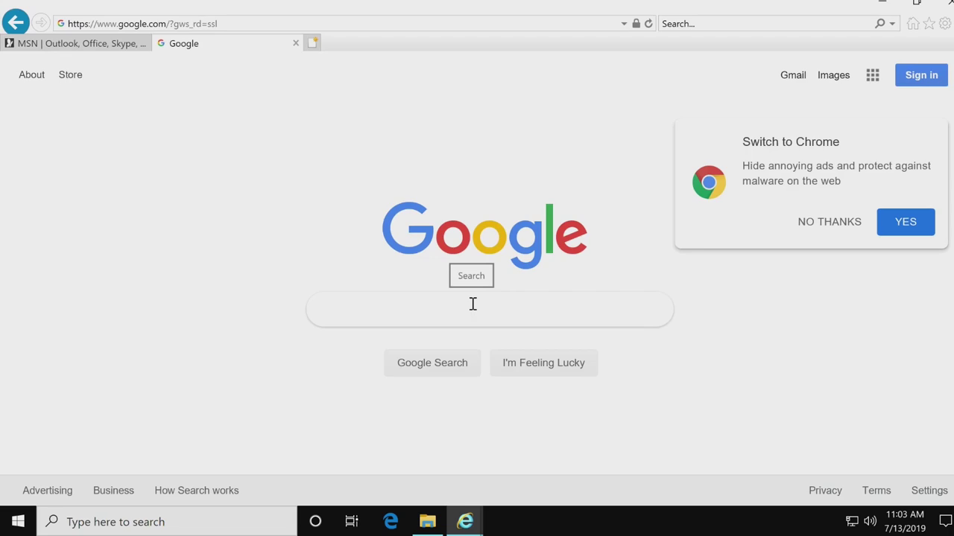
Search Google for 'ddu' and open Guru3D's Download ddu page.
type("ddu")
key("Return")
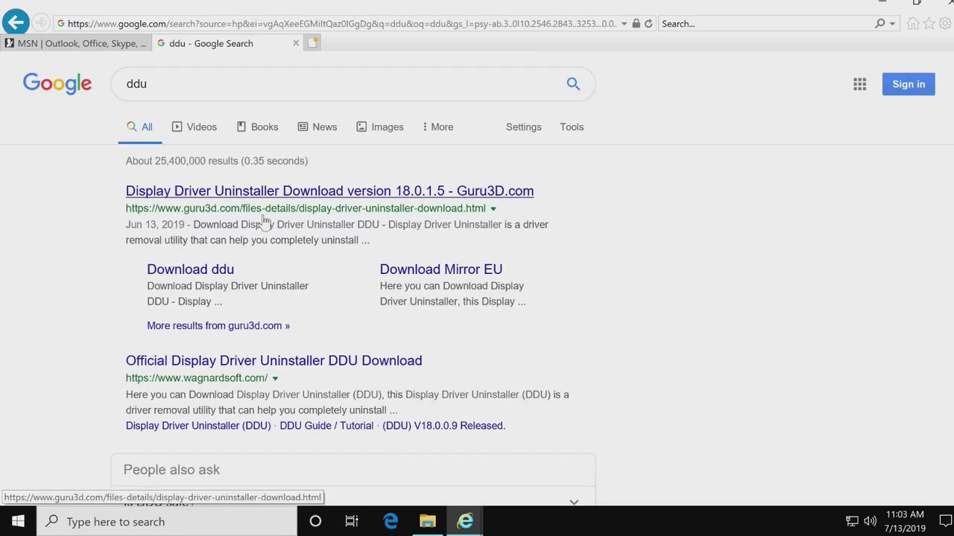
left_click(205, 273)
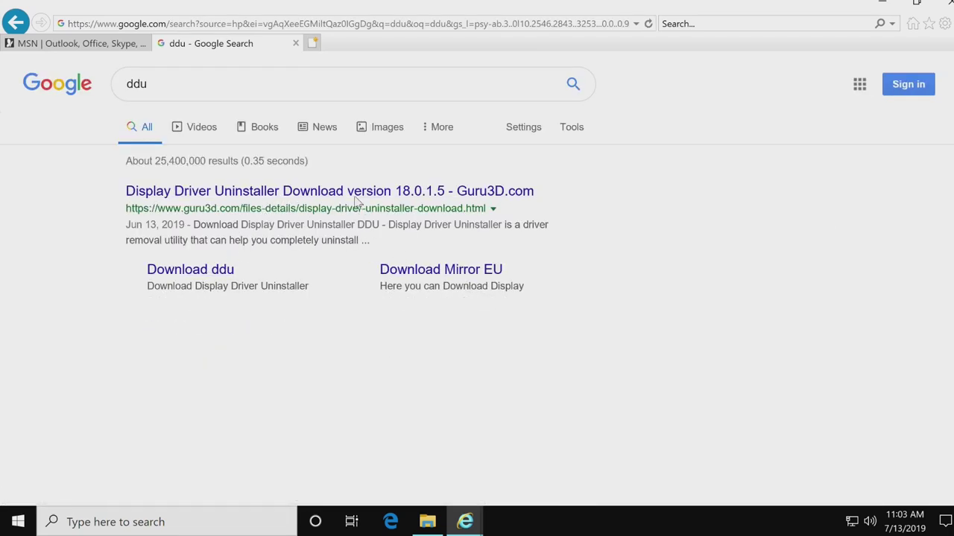
left_click(426, 522)
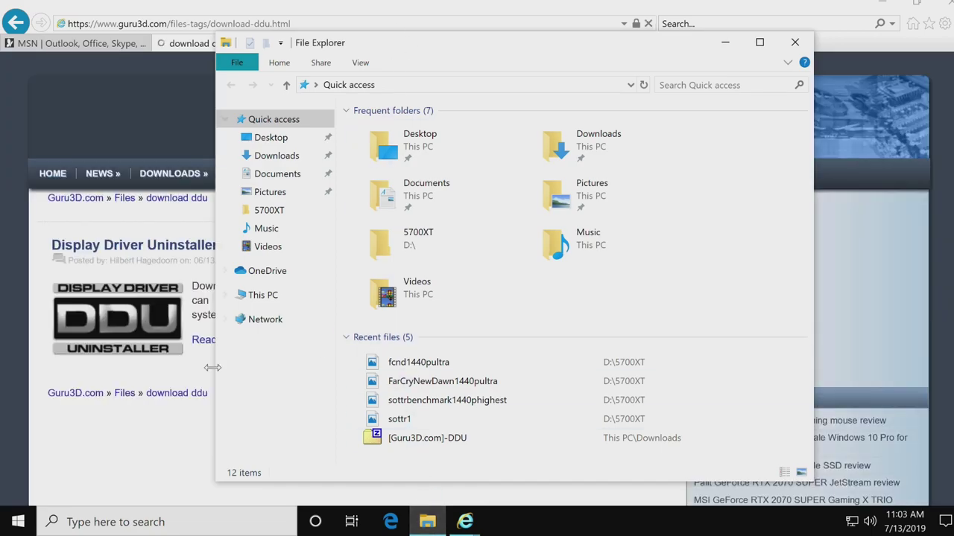
Extract the [Guru3D.com]-DDU archive in Downloads with 7-Zip Extract Here.
scroll(126, 411, "down", 4)
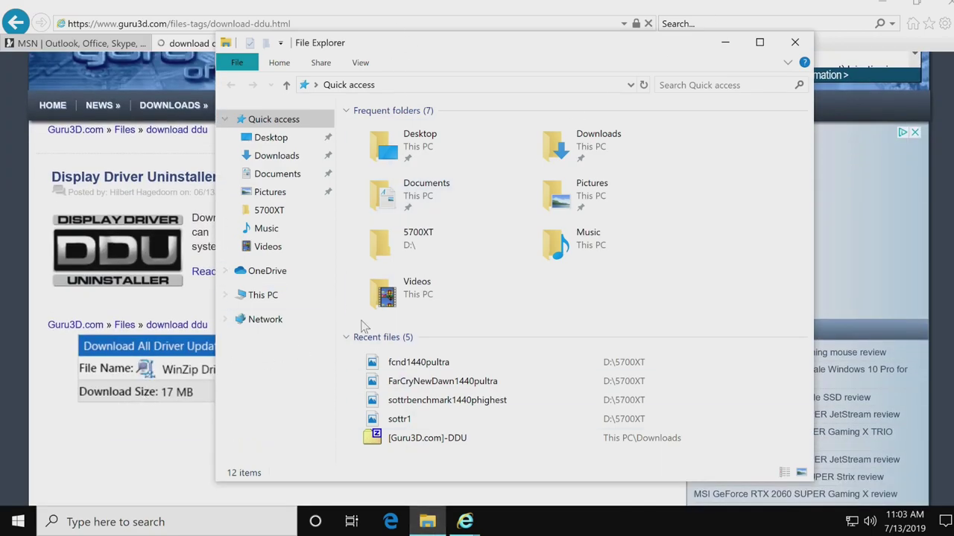
left_click(273, 155)
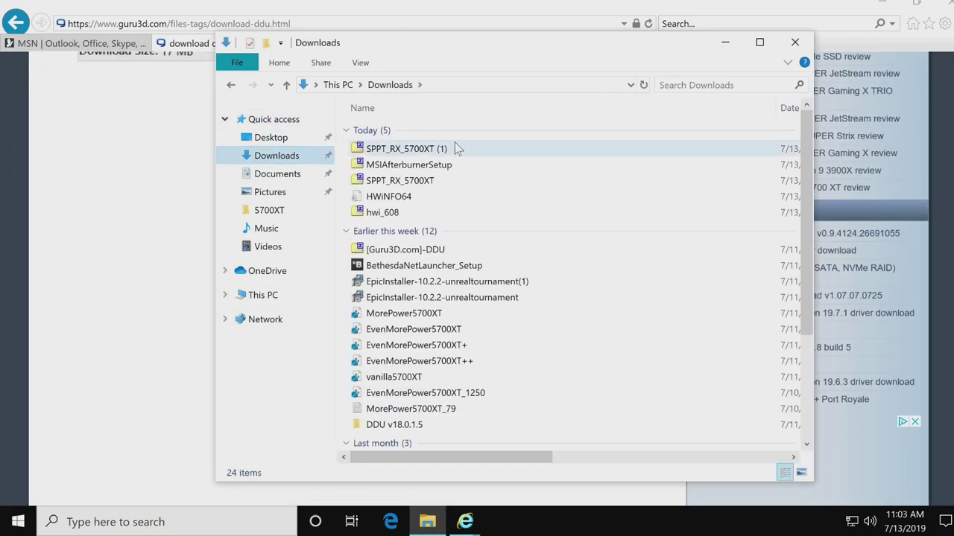
right_click(421, 250)
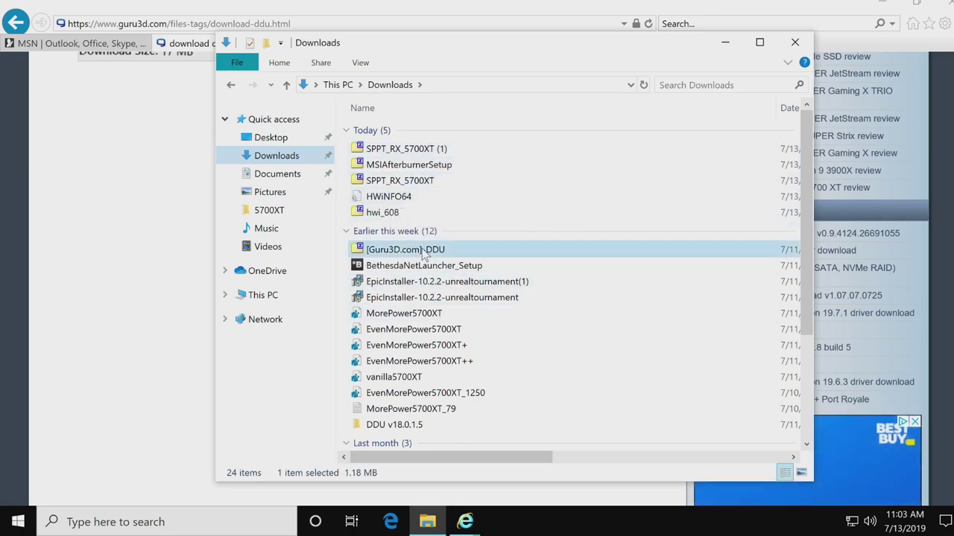
mouse_move(480, 274)
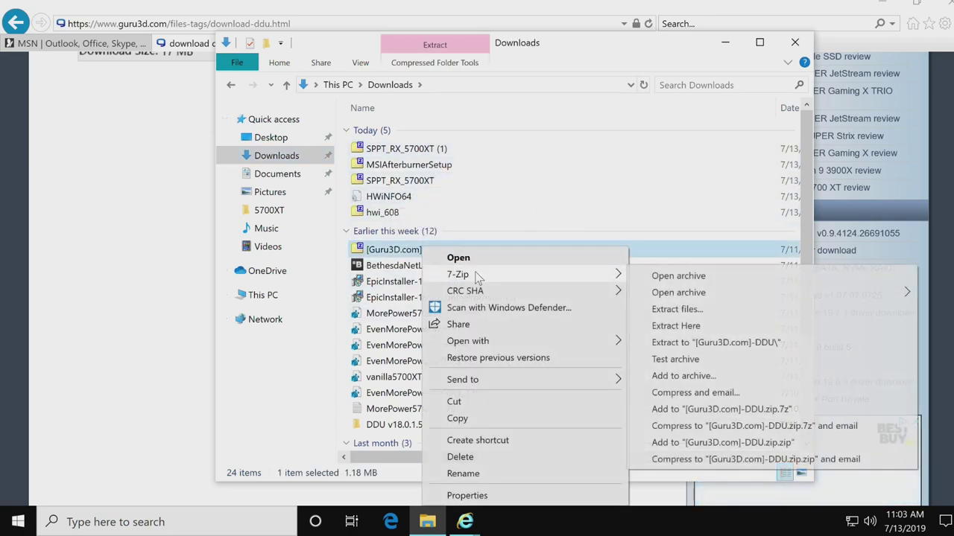
left_click(707, 327)
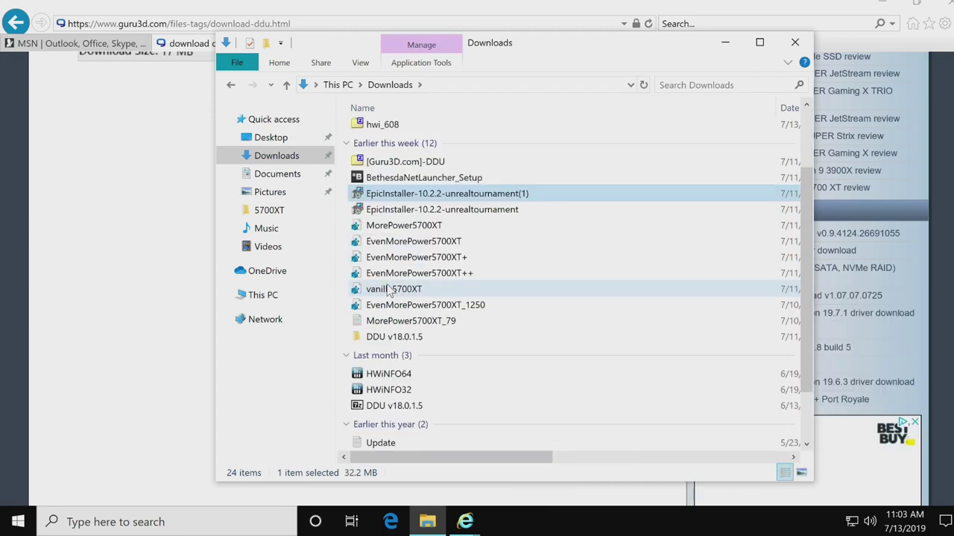
Open the DDU v18.0.1.5 folder and launch Display Driver Uninstaller.
double_click(401, 339)
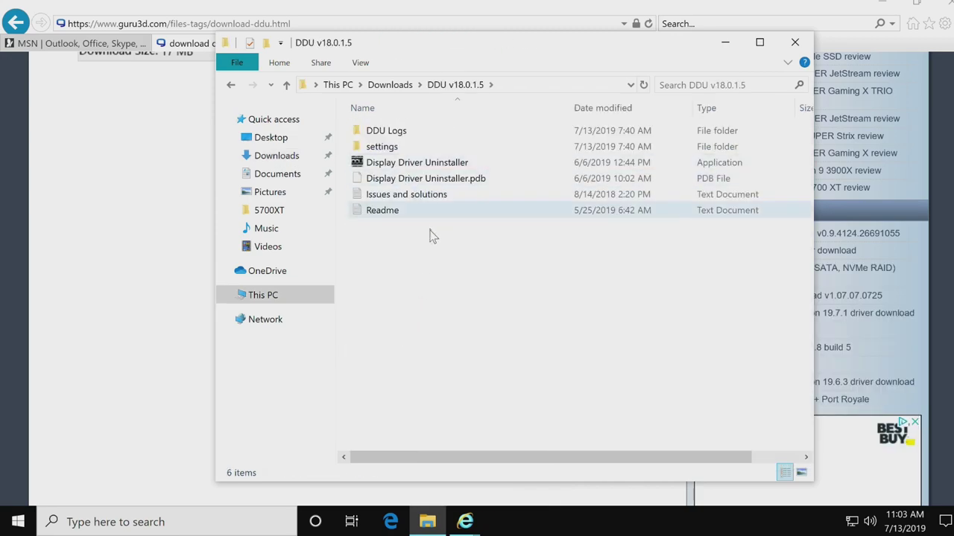
left_click(227, 84)
scroll(398, 387, "down", 2)
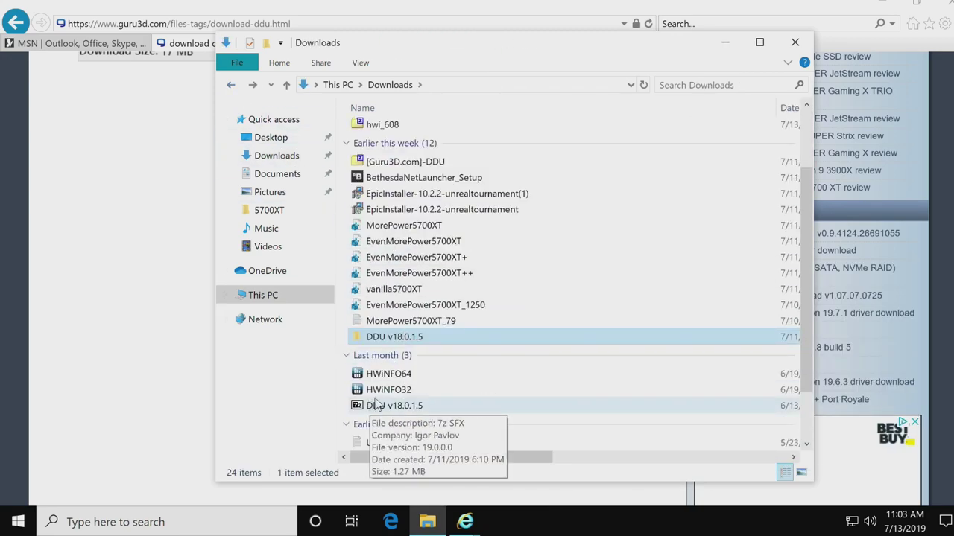
left_click(398, 406)
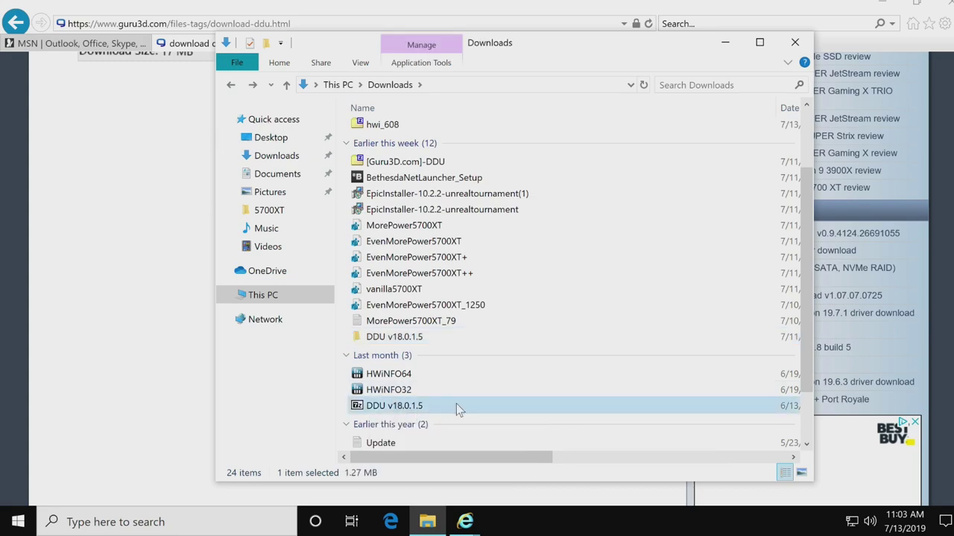
double_click(388, 337)
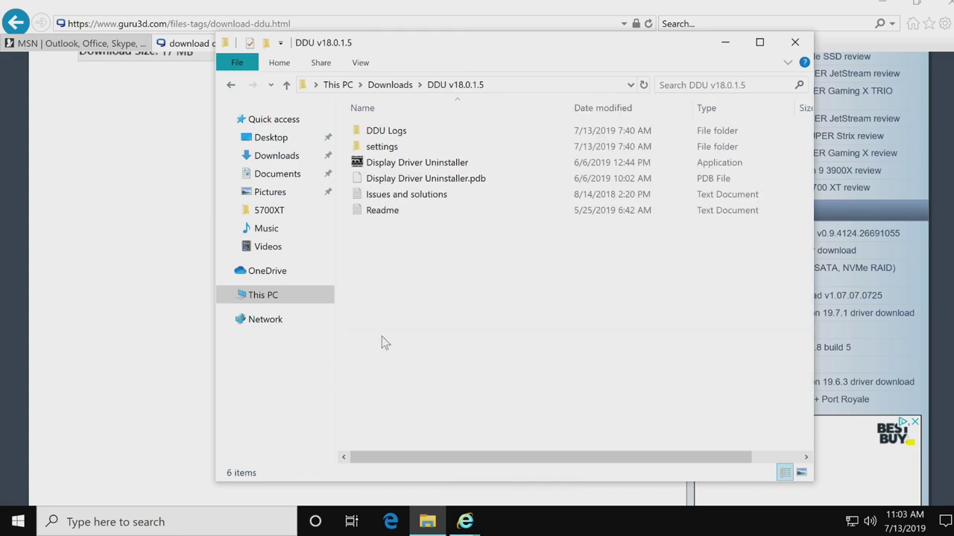
double_click(397, 164)
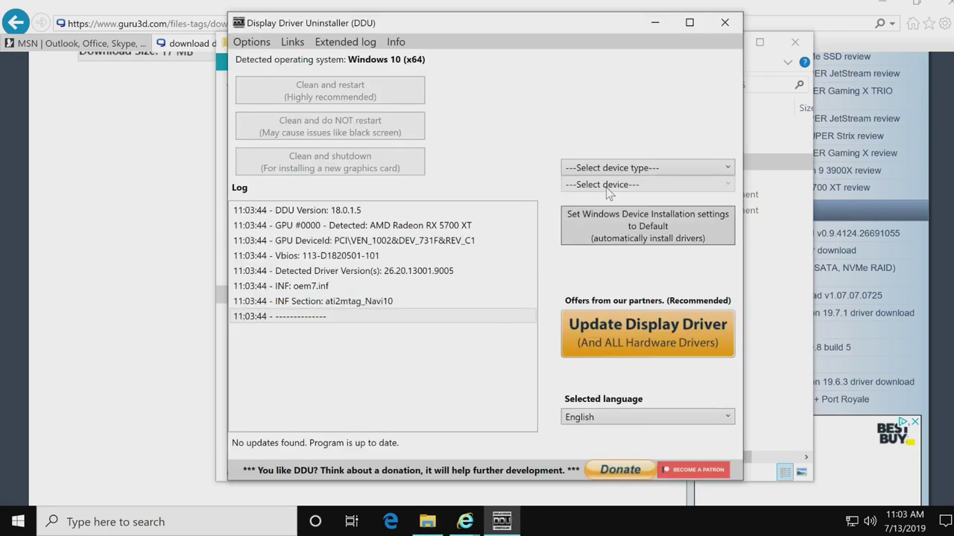
Set device type GPU and vendor AMD, then Clean and restart to wipe the AMD driver.
left_click(723, 170)
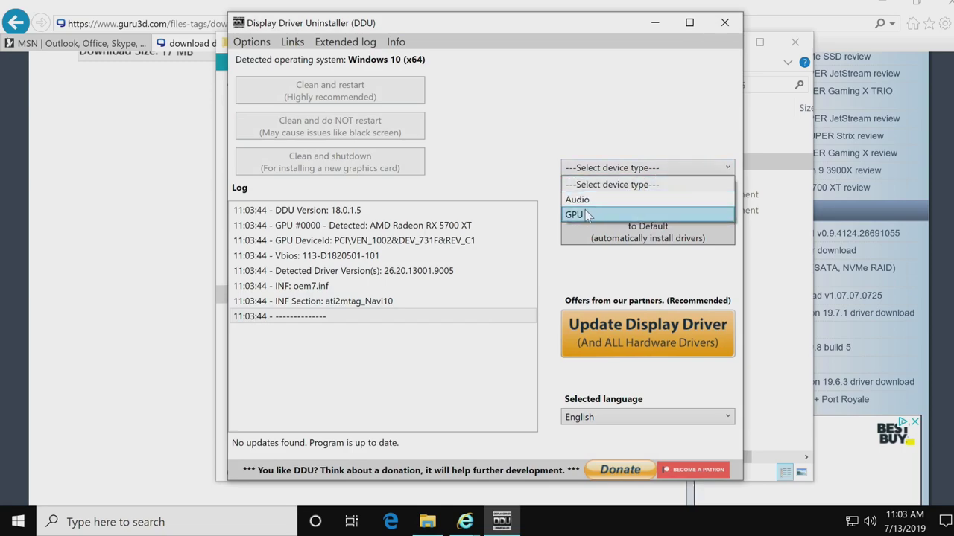
left_click(589, 214)
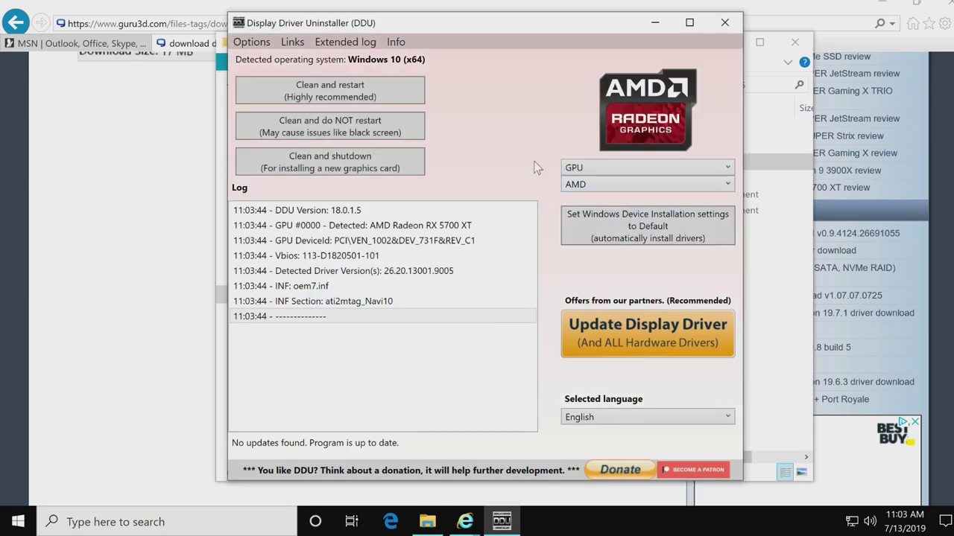
left_click(598, 188)
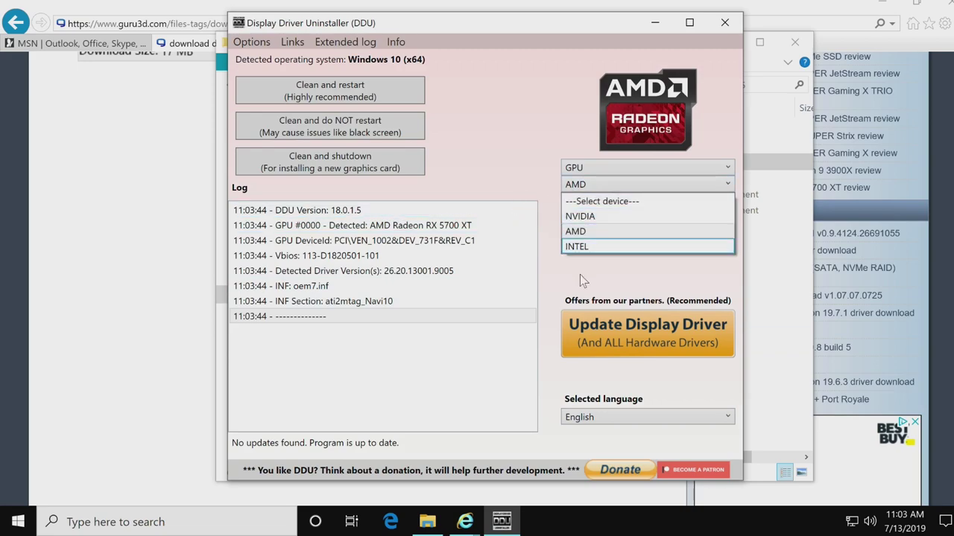
left_click(582, 232)
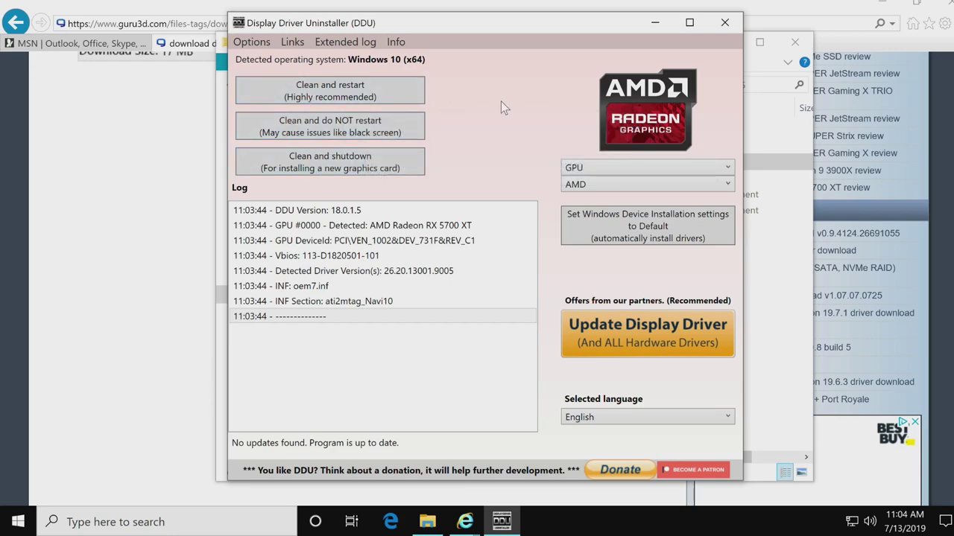
left_click(370, 87)
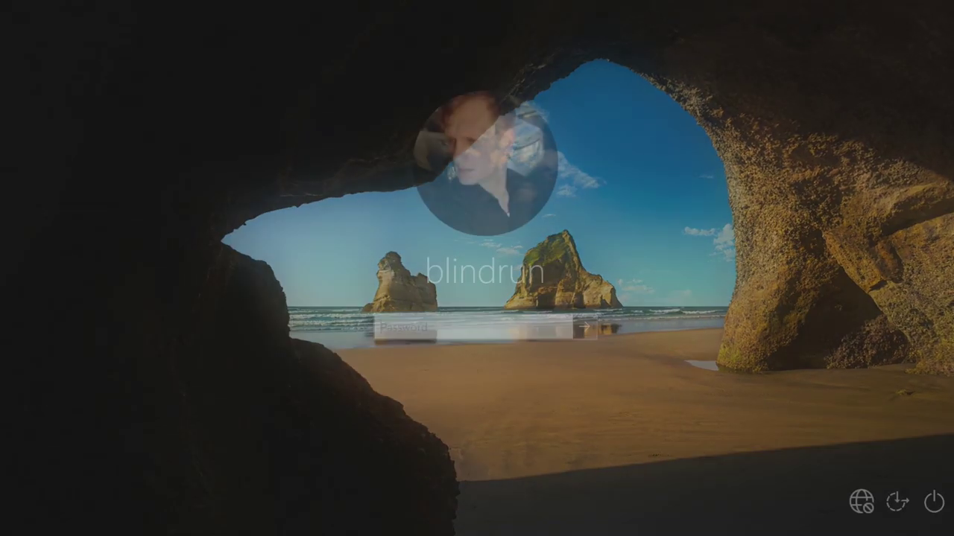
Sign in with the account password, run regedit, and confirm key 0000 shows Microsoft Basic Display Adapter.
type("••••••••••••••")
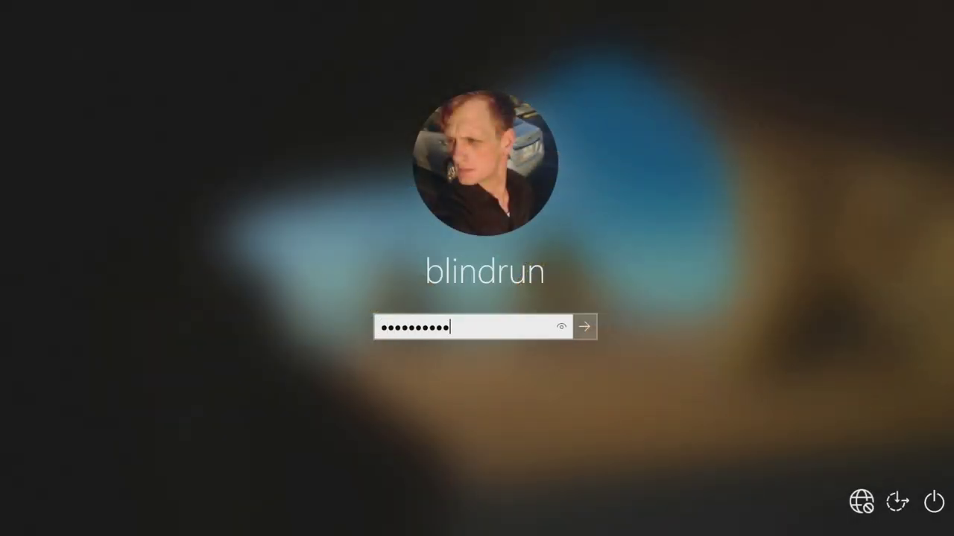
key("Return")
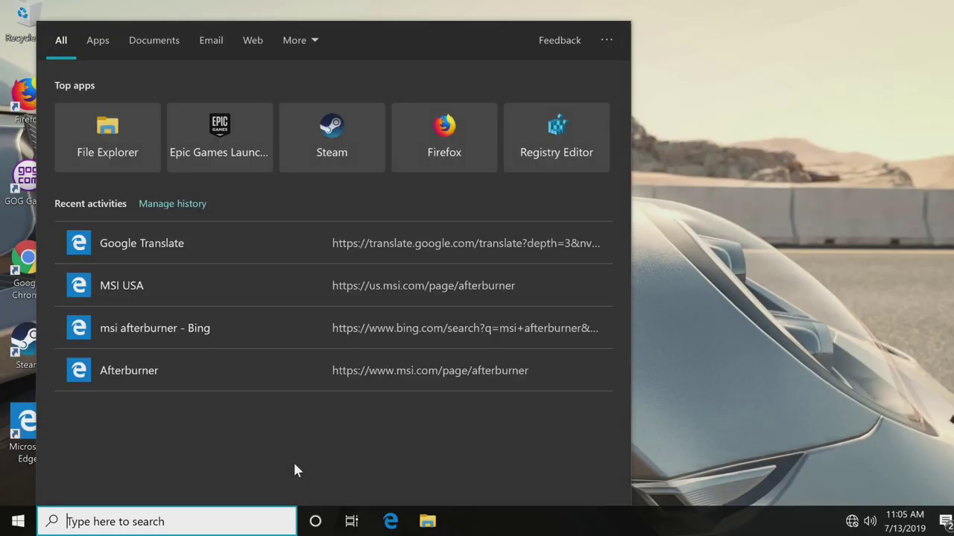
key("super+r")
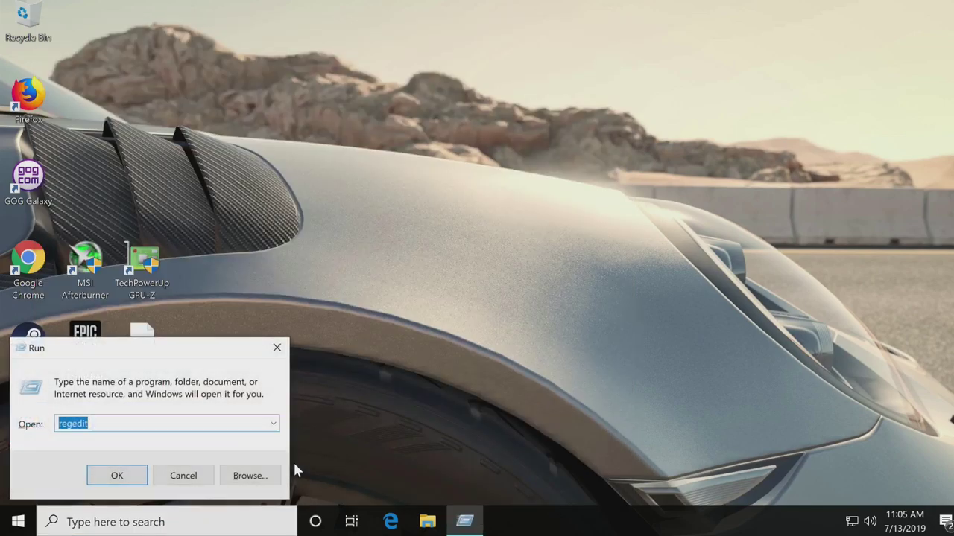
key("Return")
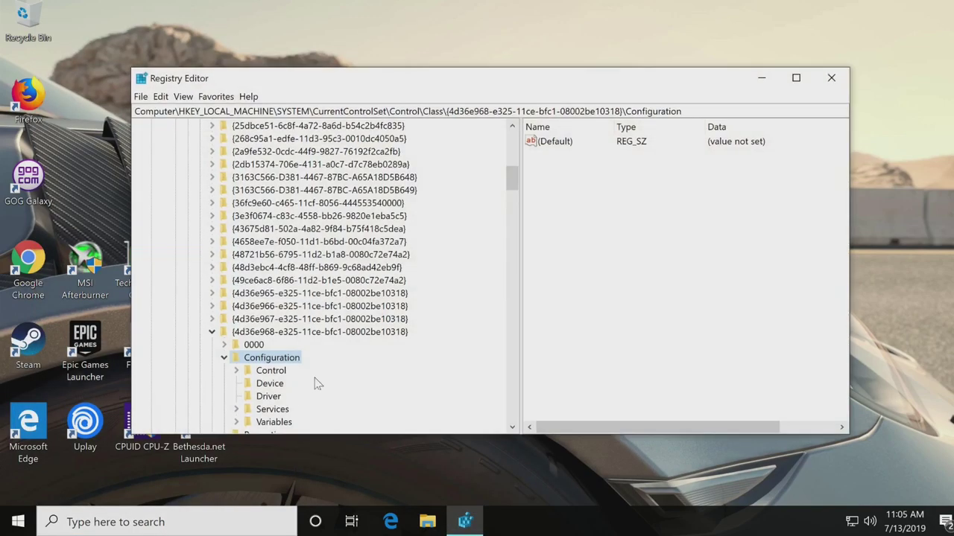
left_click(262, 345)
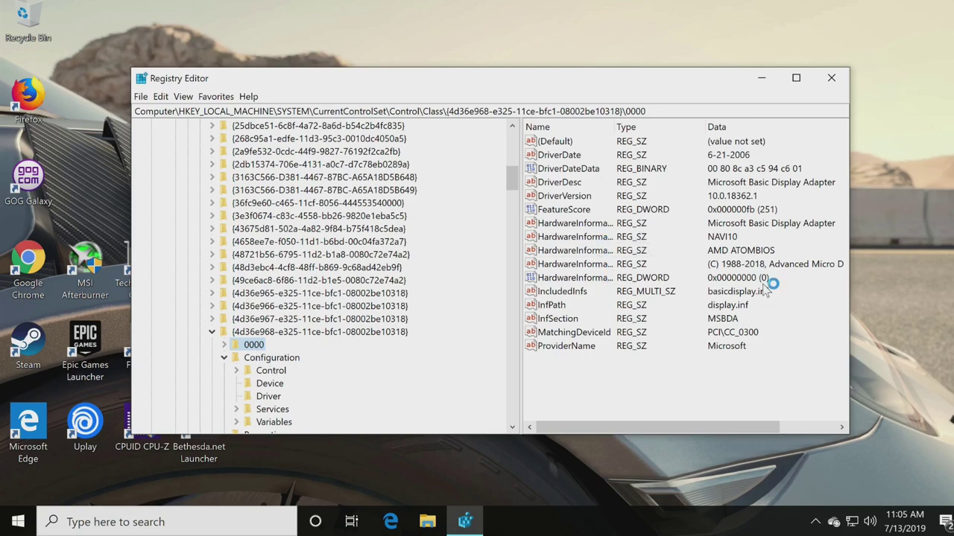
left_click(224, 345)
key("alt+F4")
Open the Downloads folder in File Explorer and scroll through the downloaded files.
left_click(427, 522)
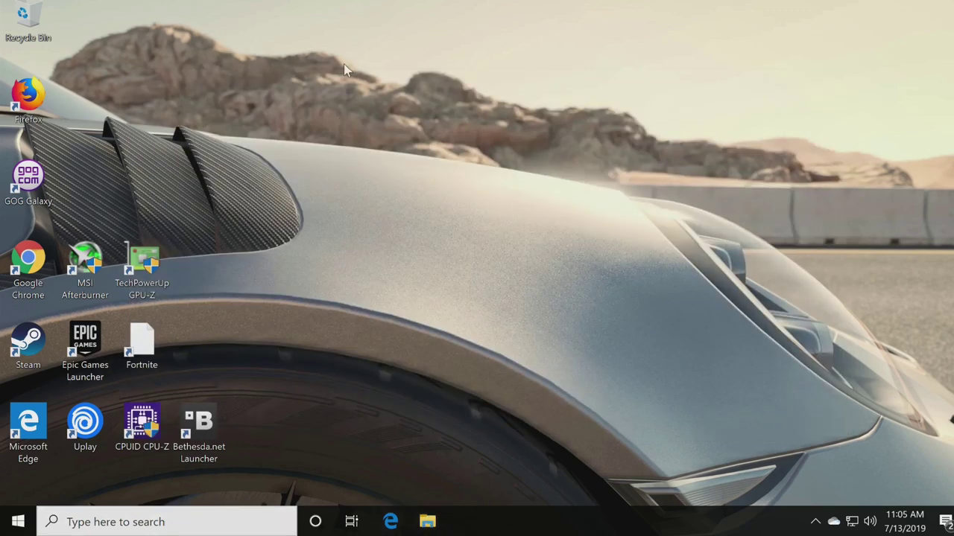
left_click(278, 154)
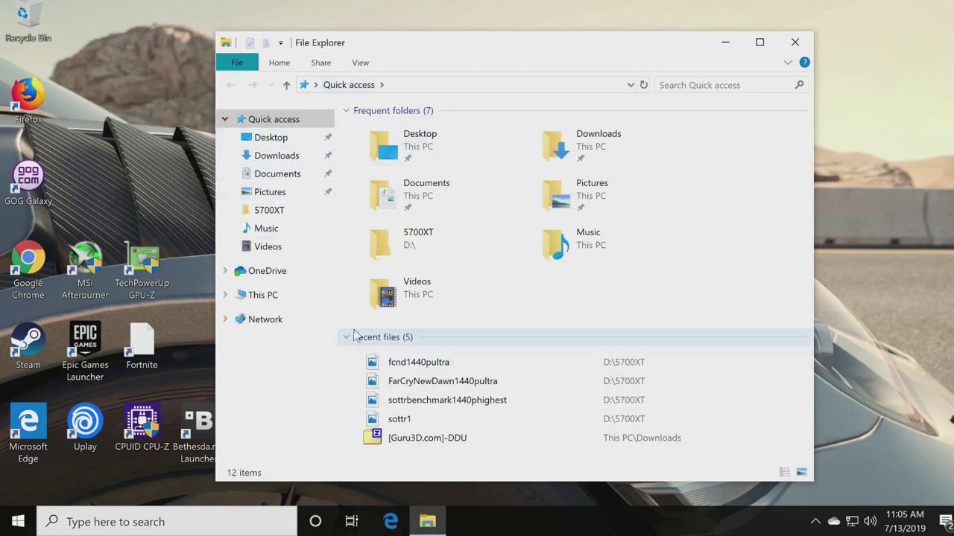
scroll(454, 347, "up", 2)
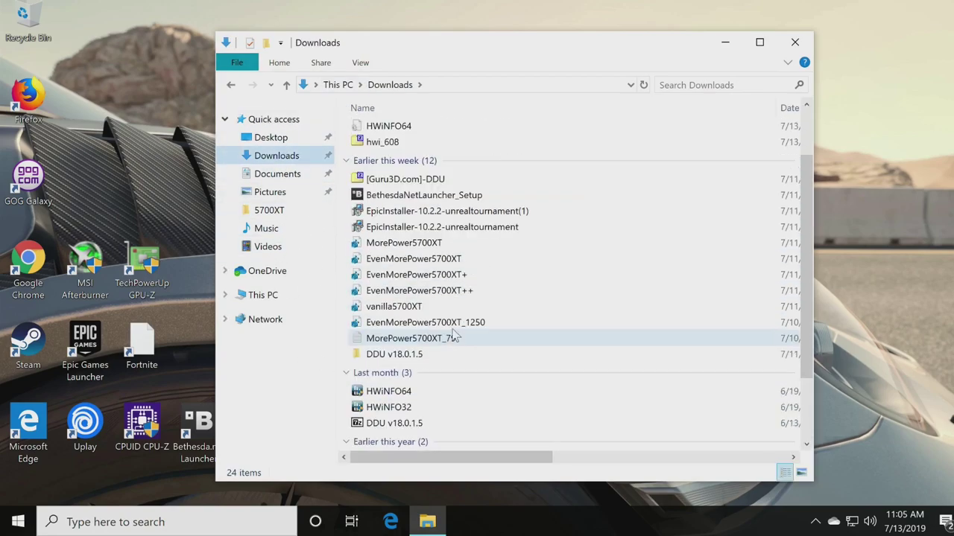
scroll(455, 346, "down", 2)
scroll(453, 354, "up", 3)
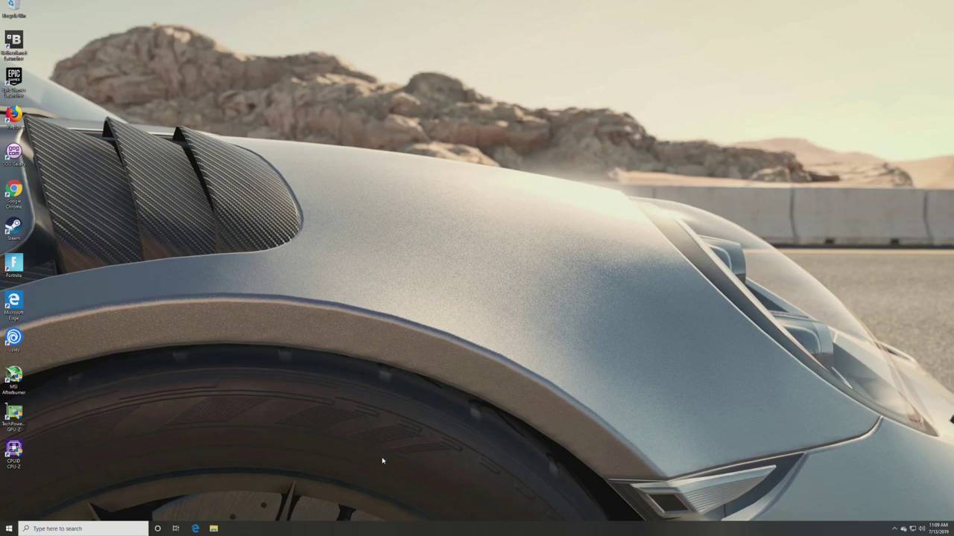
key("super+r")
Relaunch regedit and return to the 0000 key listing AMDMMPD and BuildNumber 09700.
key("Return")
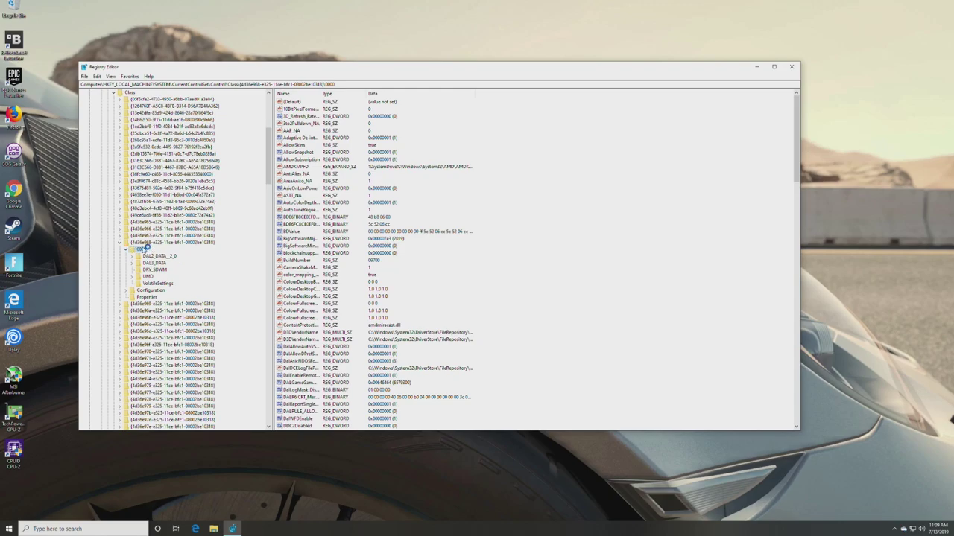
left_click(346, 85)
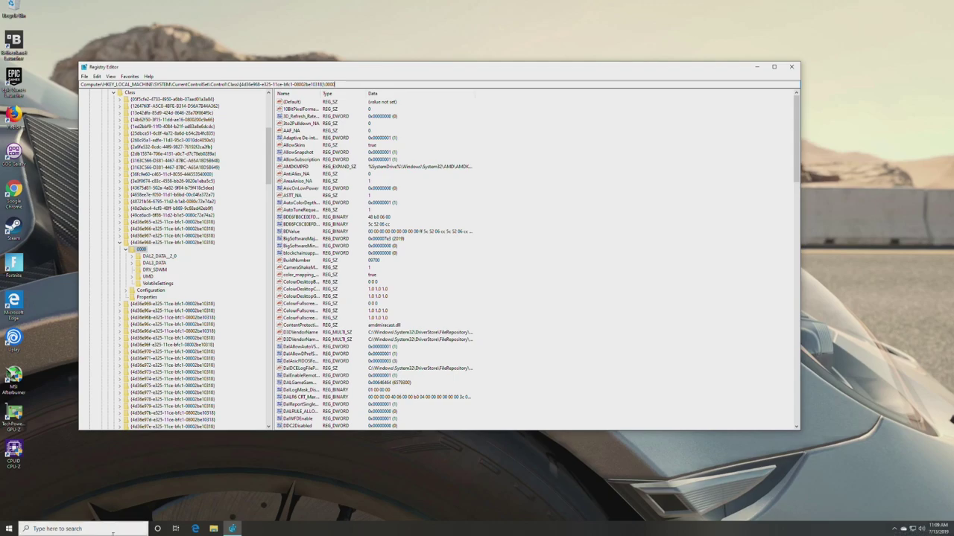
left_click(262, 468)
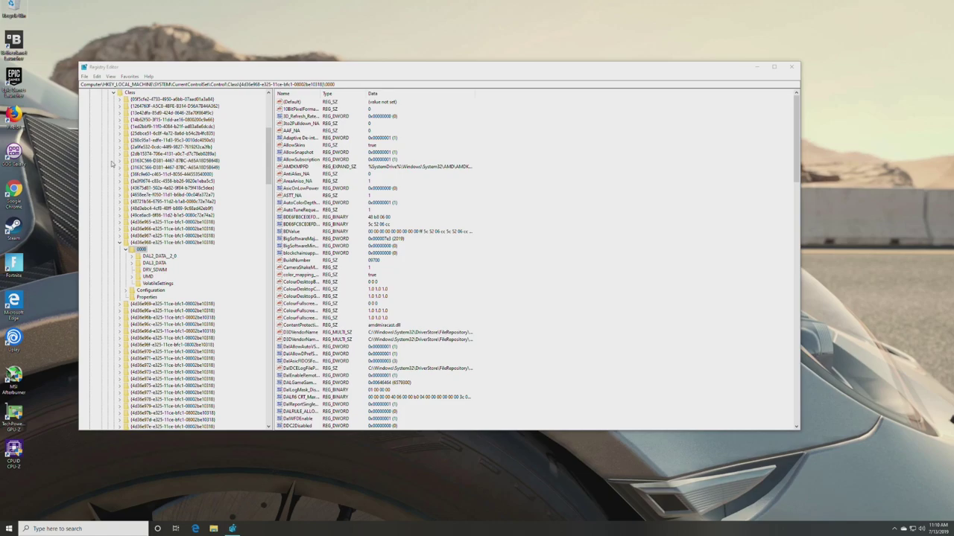
left_click_drag(154, 73, 160, 70)
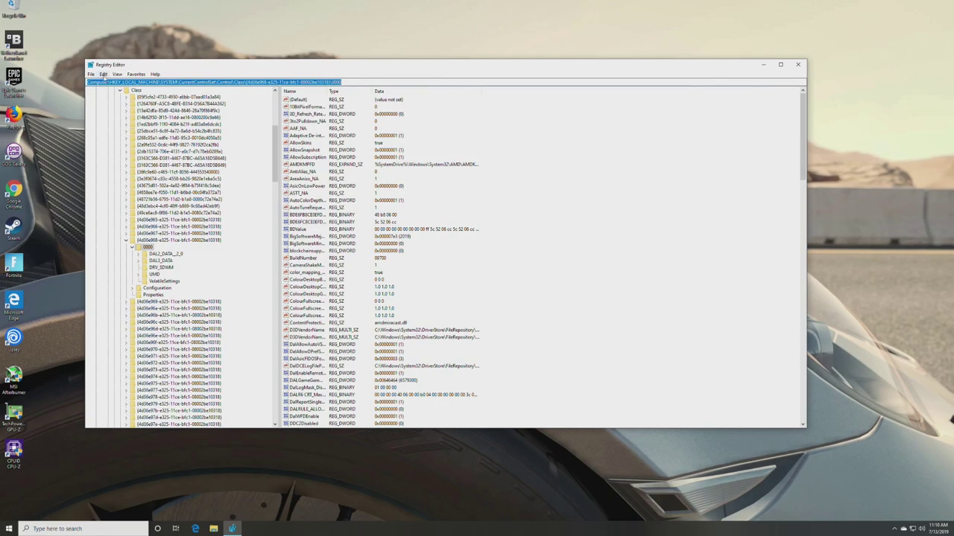
Import the EvenMorePower5700XT++.reg file through File > Import.
left_click(90, 75)
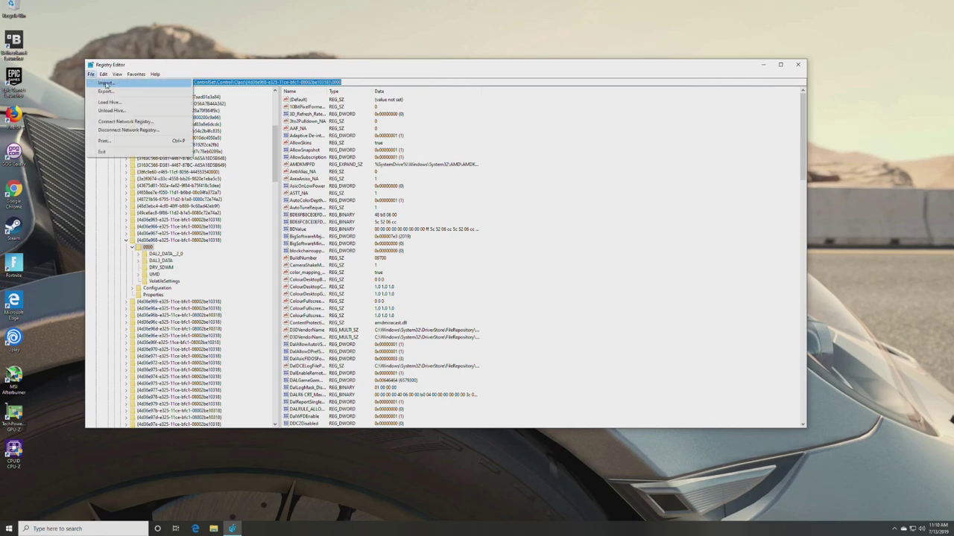
left_click(106, 84)
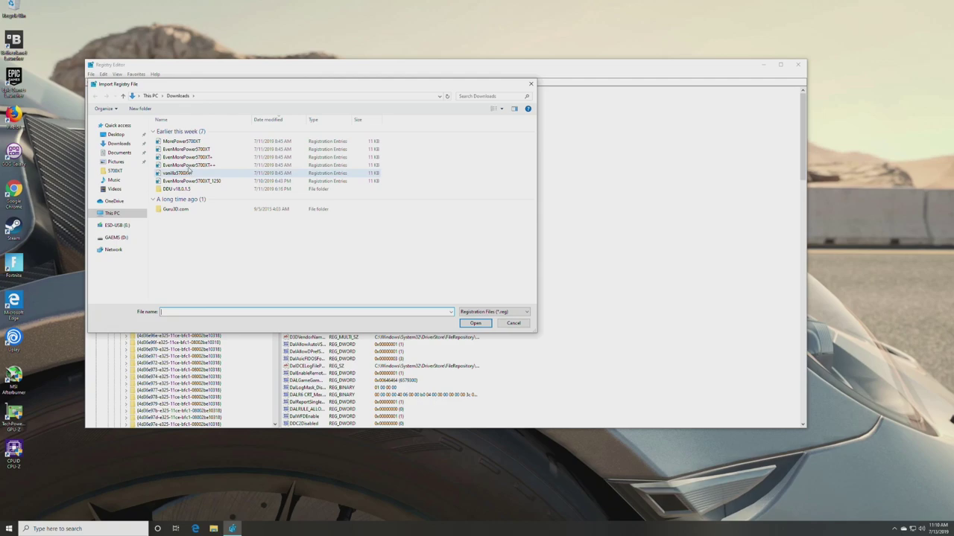
left_click(189, 167)
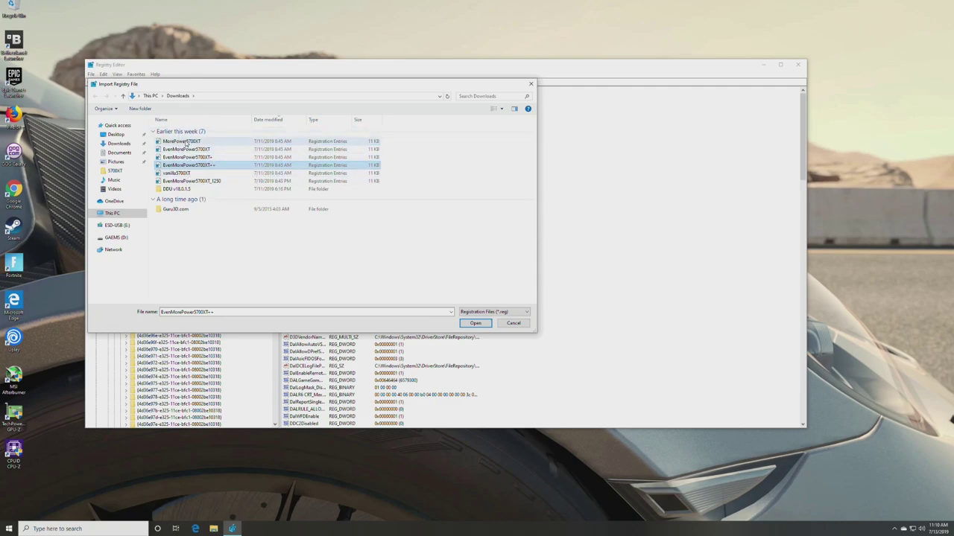
left_click(186, 141)
left_click(191, 149)
left_click(194, 158)
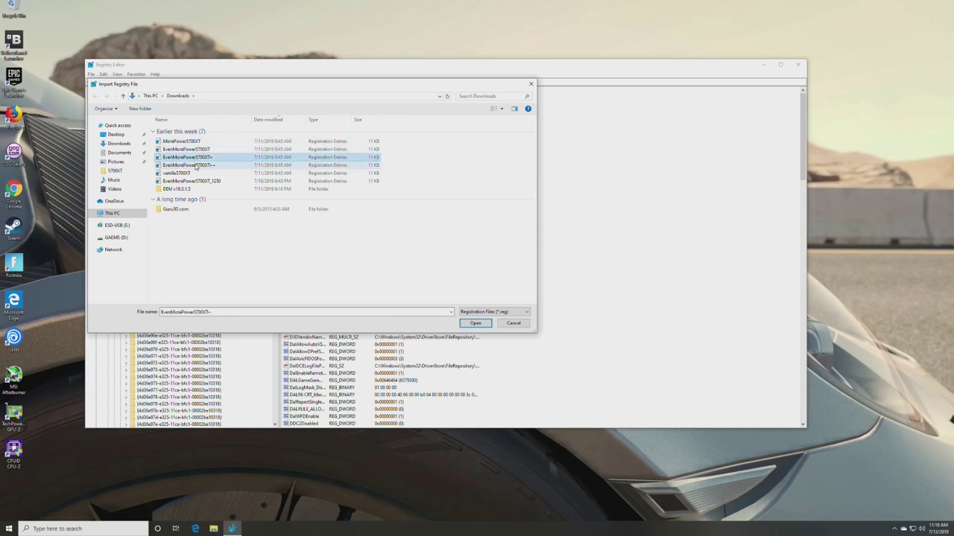
left_click(194, 165)
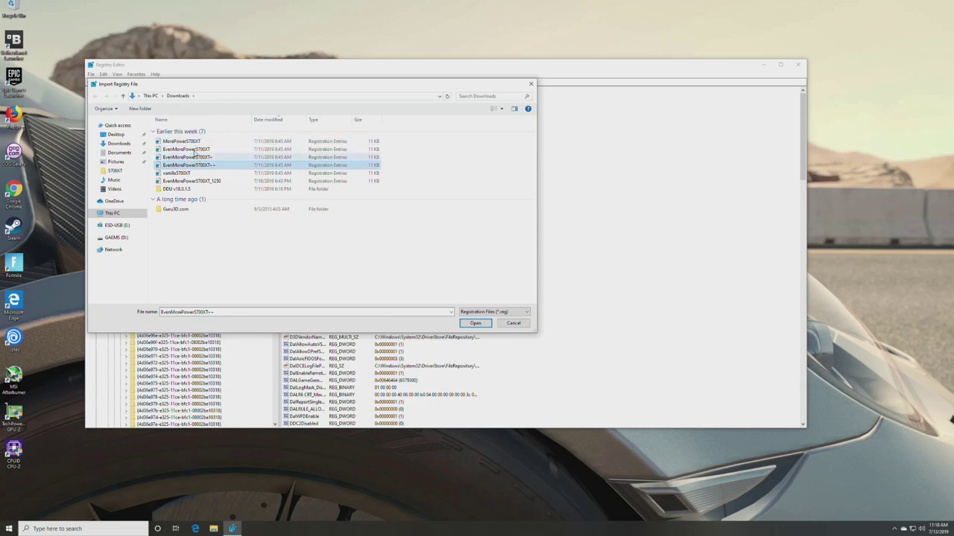
left_click(472, 325)
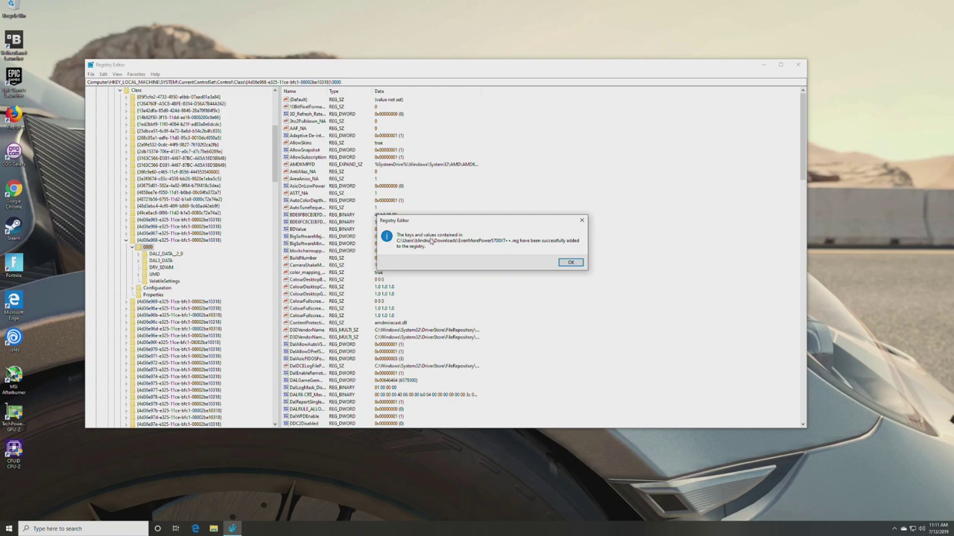
Dismiss the import success message and close Registry Editor.
left_click_drag(434, 221, 408, 207)
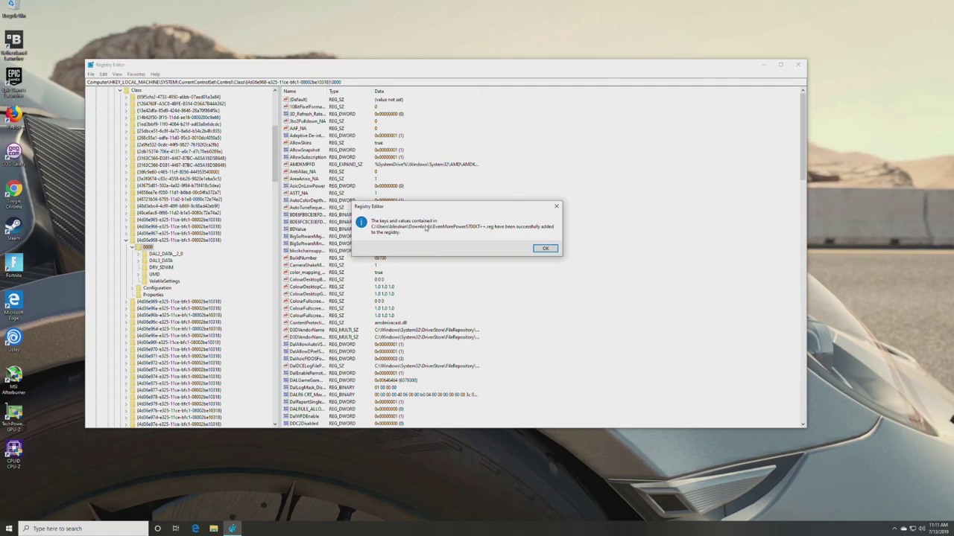
left_click(545, 248)
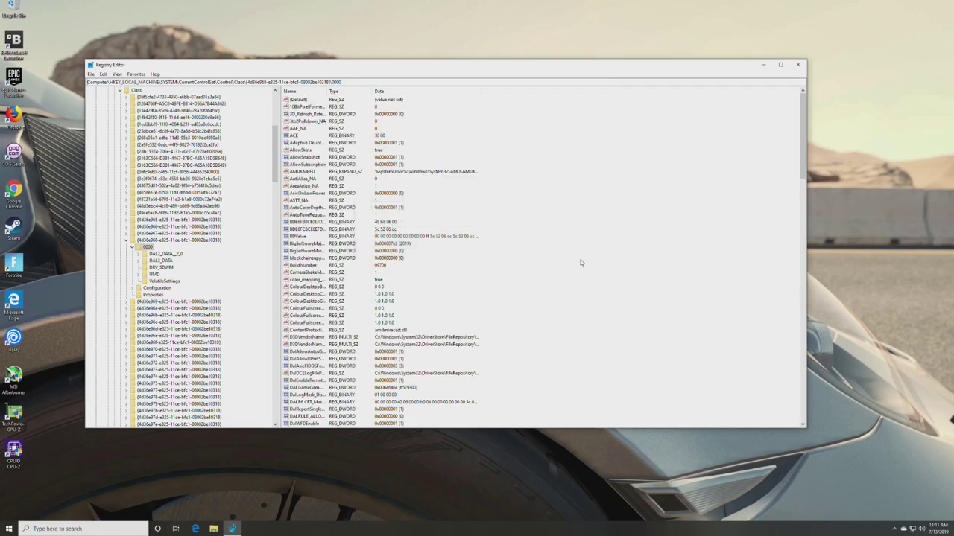
left_click(798, 64)
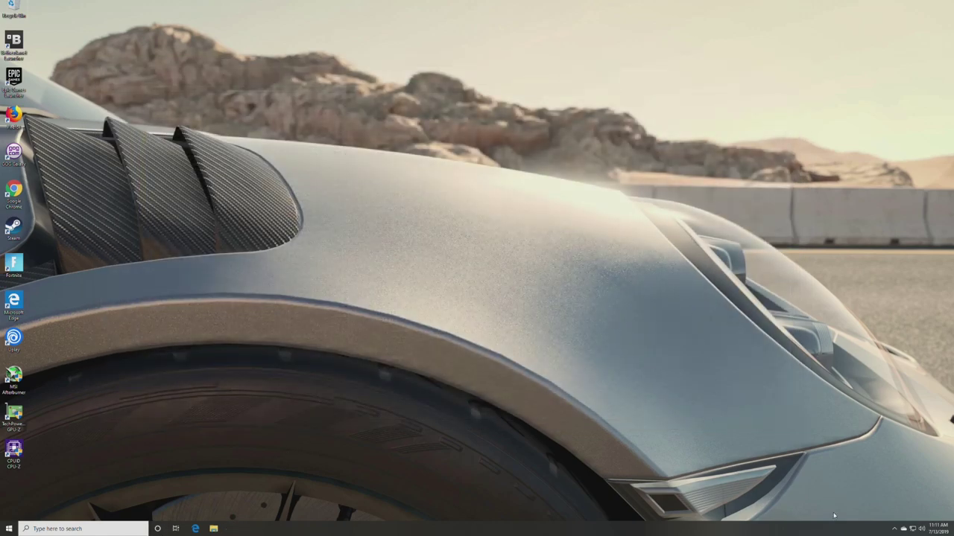
left_click(8, 528)
Launch MSI Afterburner by searching for 'msi'.
left_click(9, 511)
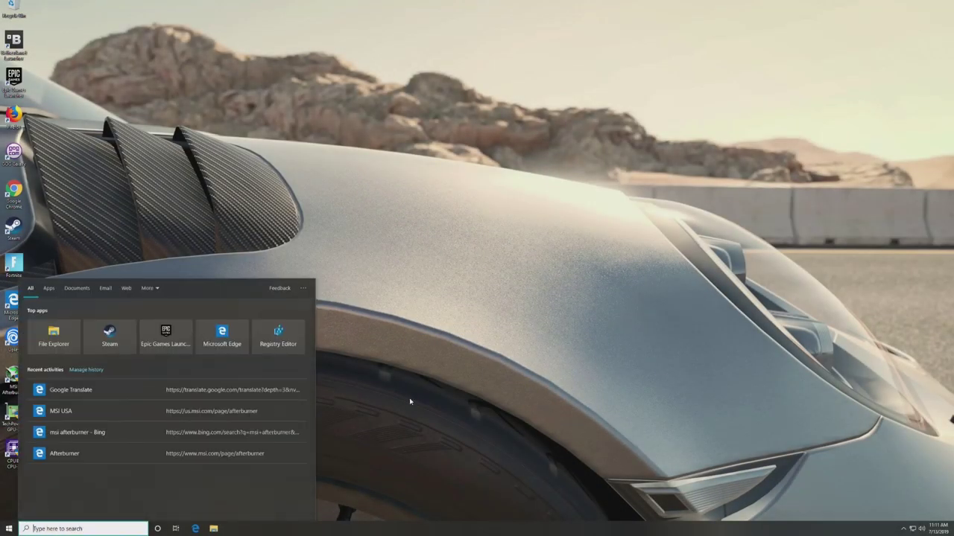
type("msi")
key("Return")
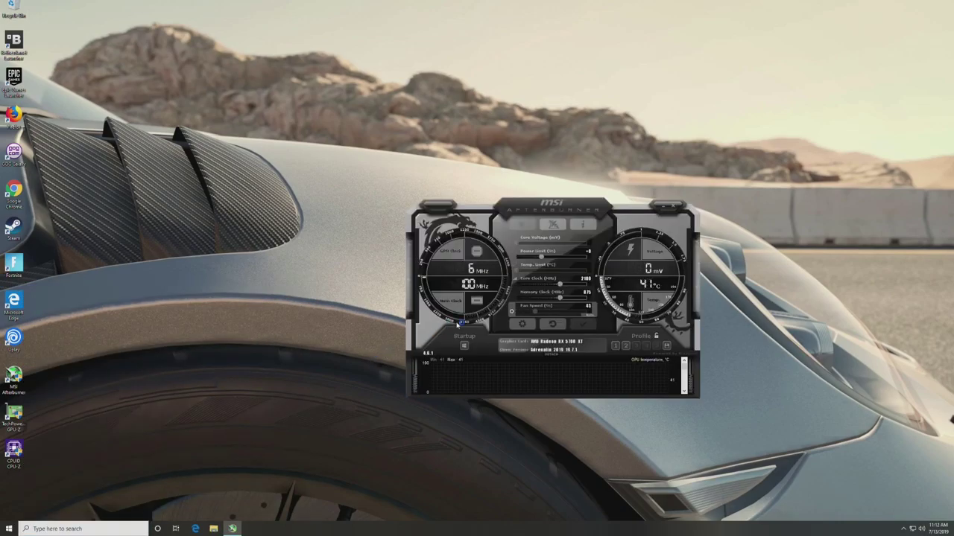
Raise the power limit to +50, core clock above 2100 and memory clock to 1000, applying each.
left_click_drag(541, 257, 608, 258)
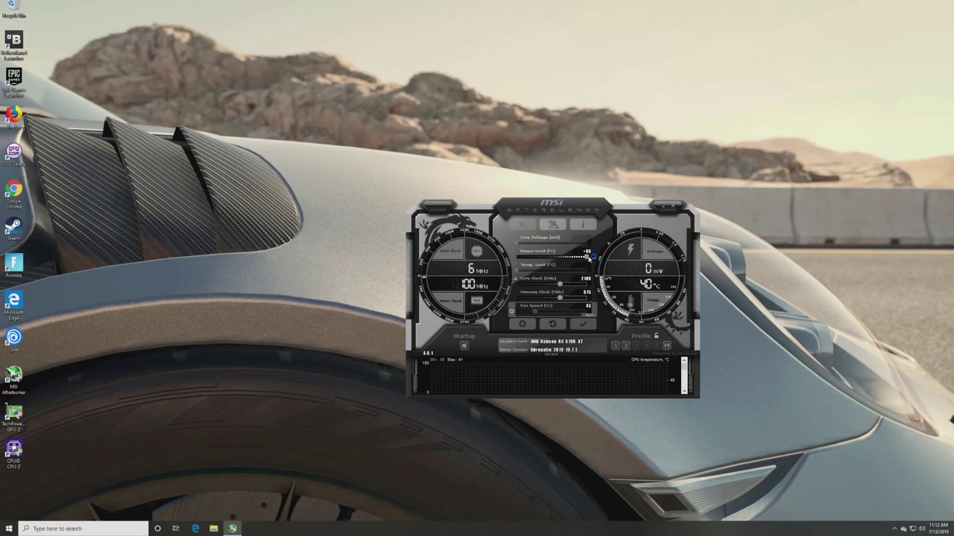
left_click_drag(566, 286, 593, 285)
left_click(586, 325)
left_click(590, 326)
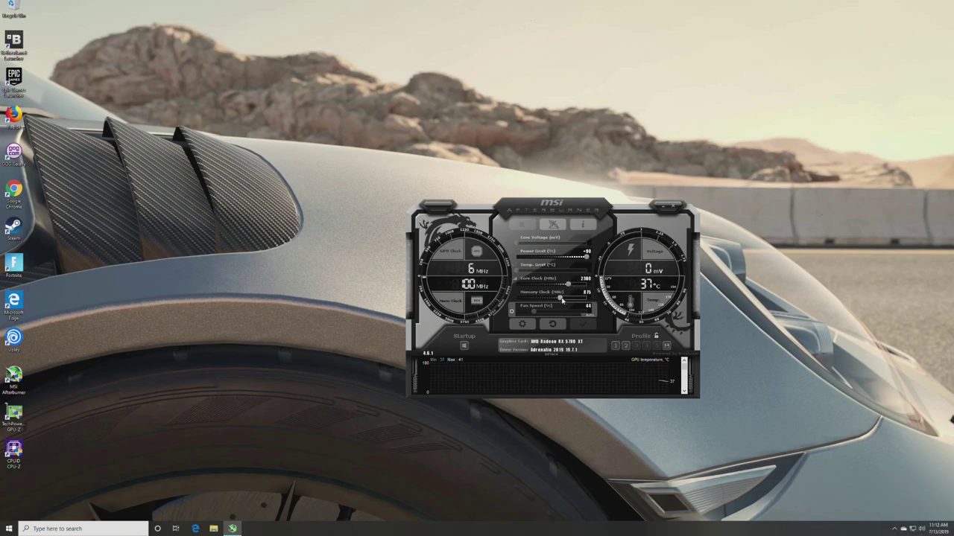
left_click_drag(561, 299, 576, 298)
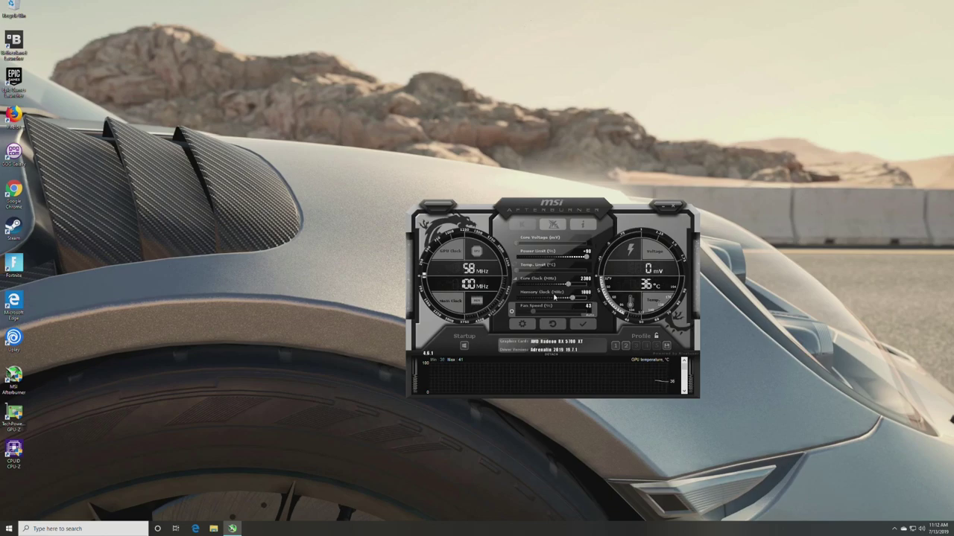
left_click(582, 324)
Nudge the core clock up to 2190 using the scroll wheel and Right arrow key.
scroll(586, 280, "down", 2)
key("Right")
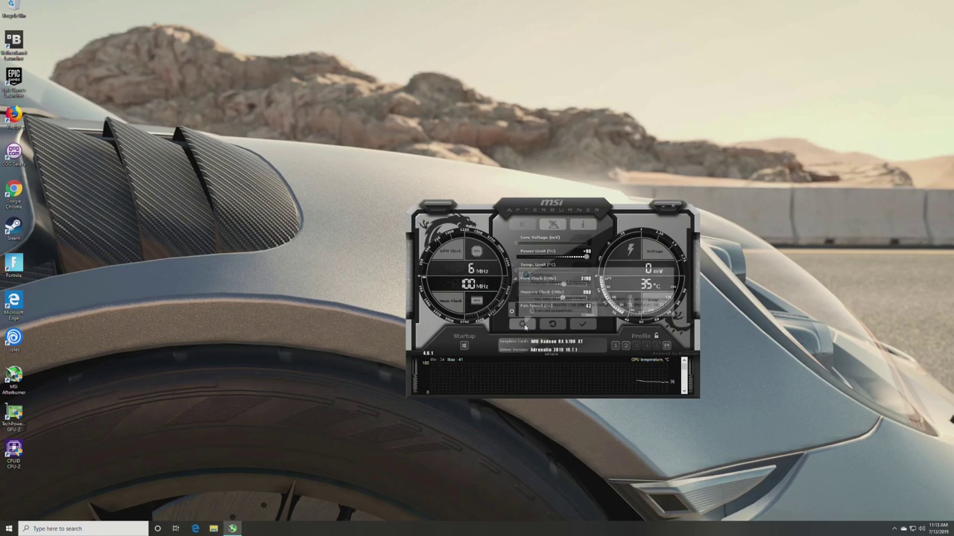
left_click(119, 528)
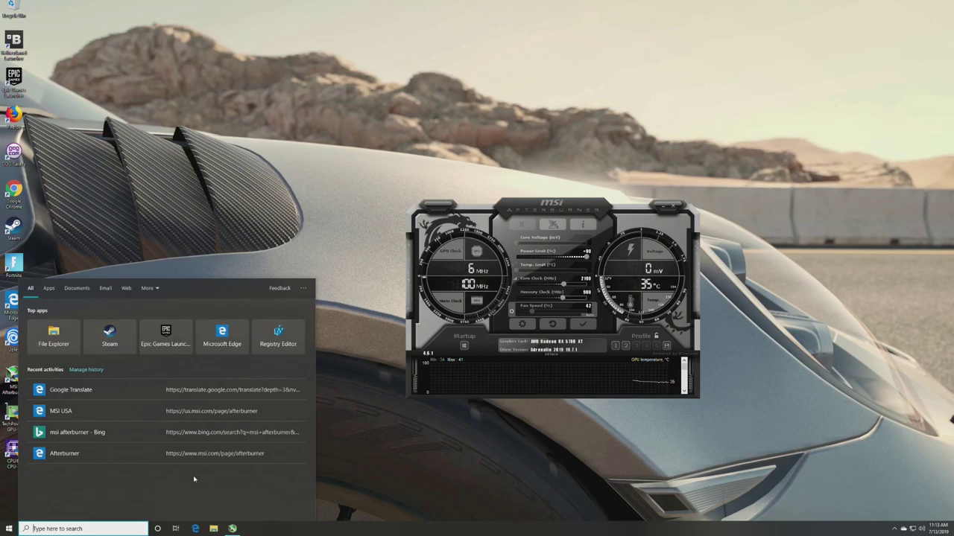
Launch Steam and open the run details of the Fire Strike benchmark result.
type("steam")
key("Return")
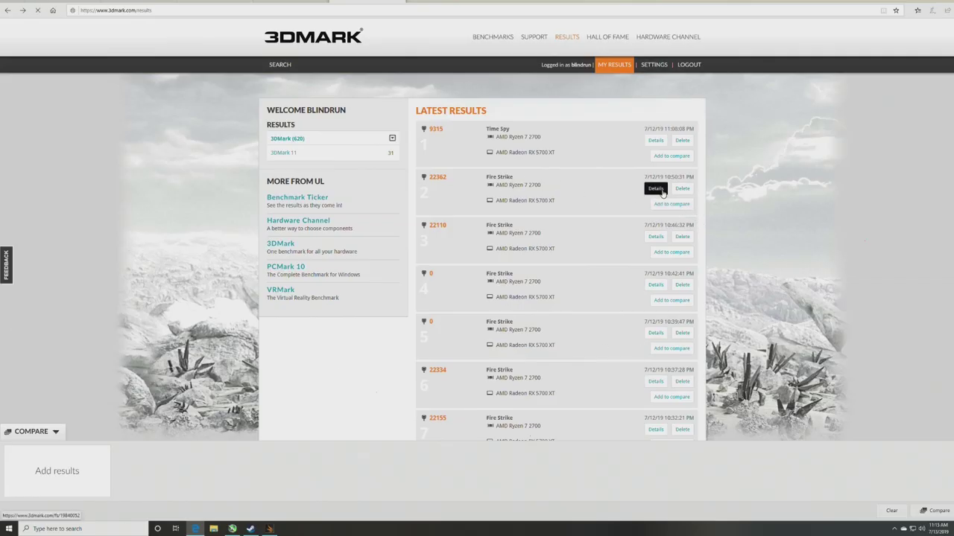
left_click(654, 190)
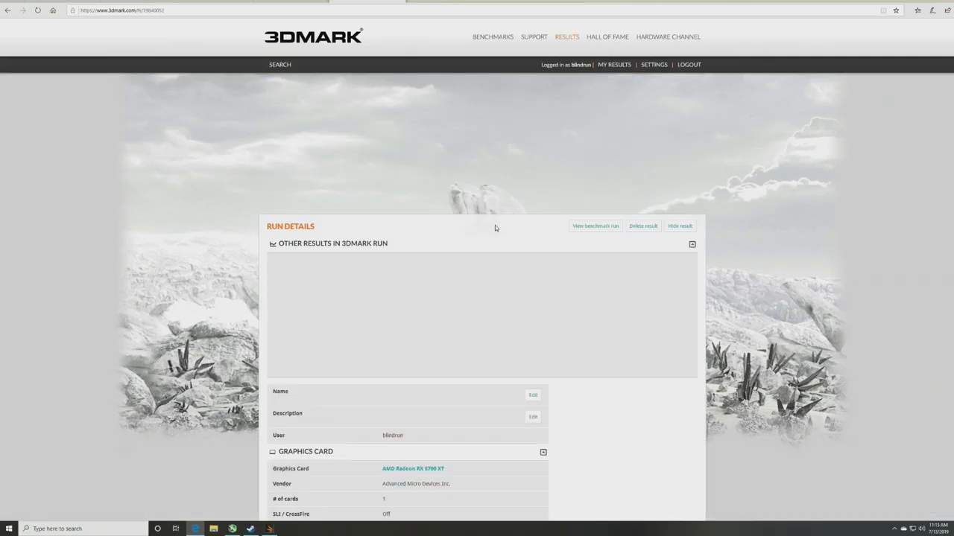
Review the 22 362 Fire Strike result, highlighting the 28 346 graphics score.
scroll(447, 268, "down", 1)
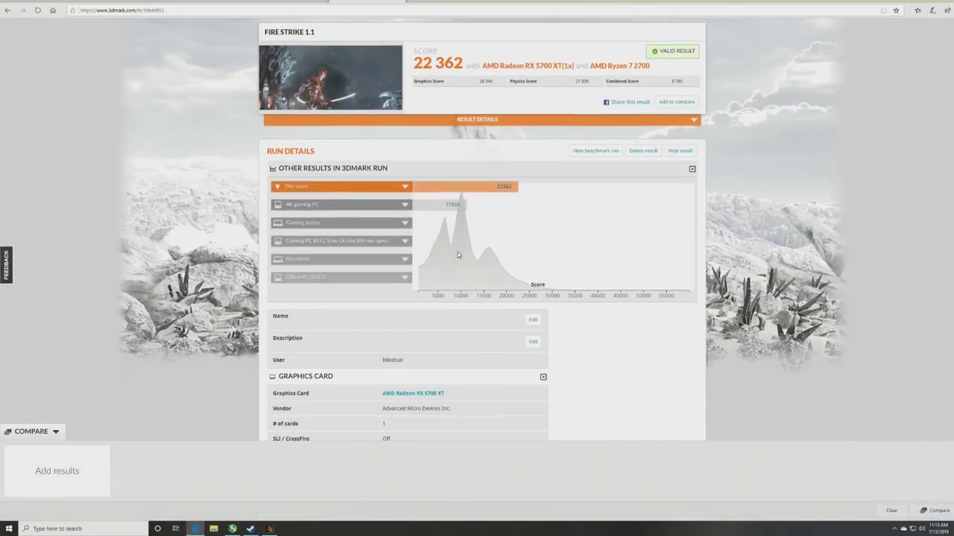
scroll(458, 255, "up", 1)
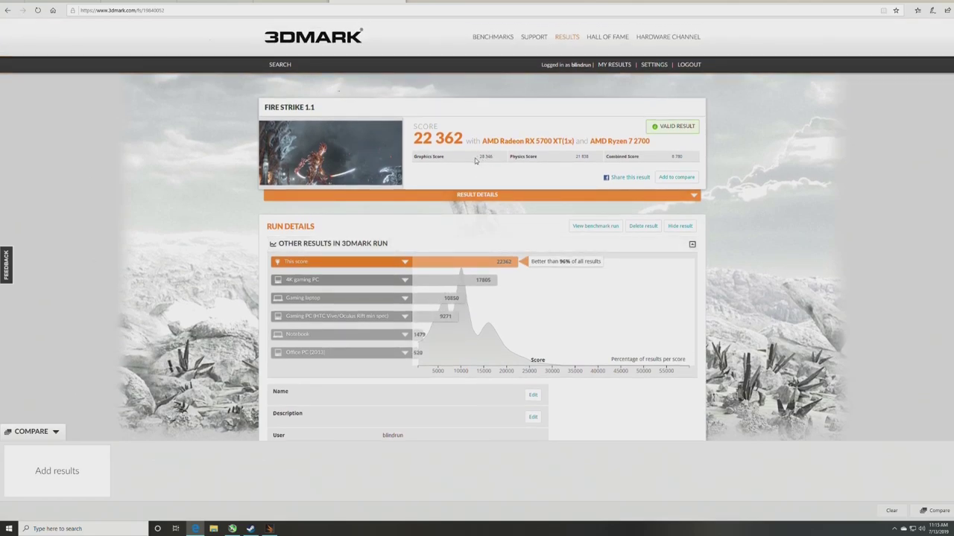
left_click_drag(474, 160, 494, 160)
scroll(445, 256, "down", 3)
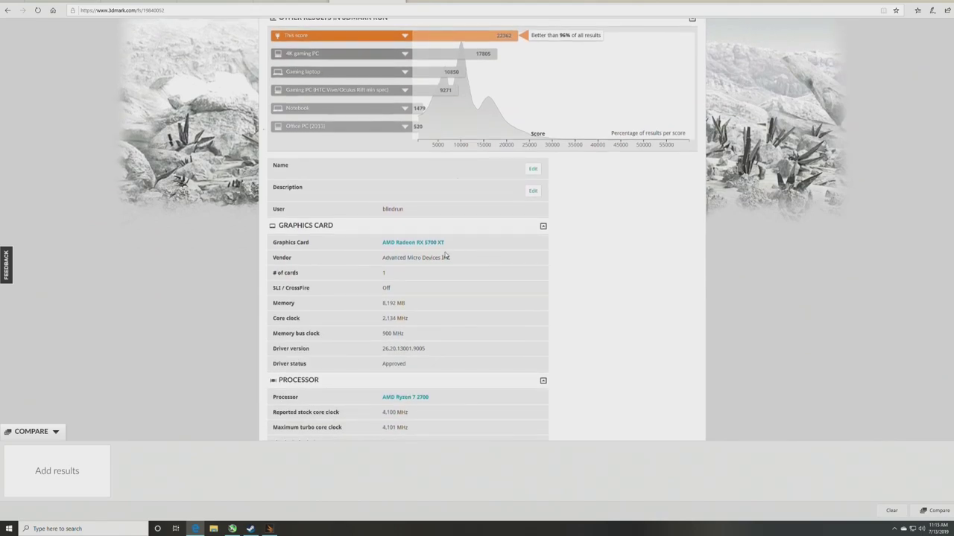
scroll(445, 257, "down", 3)
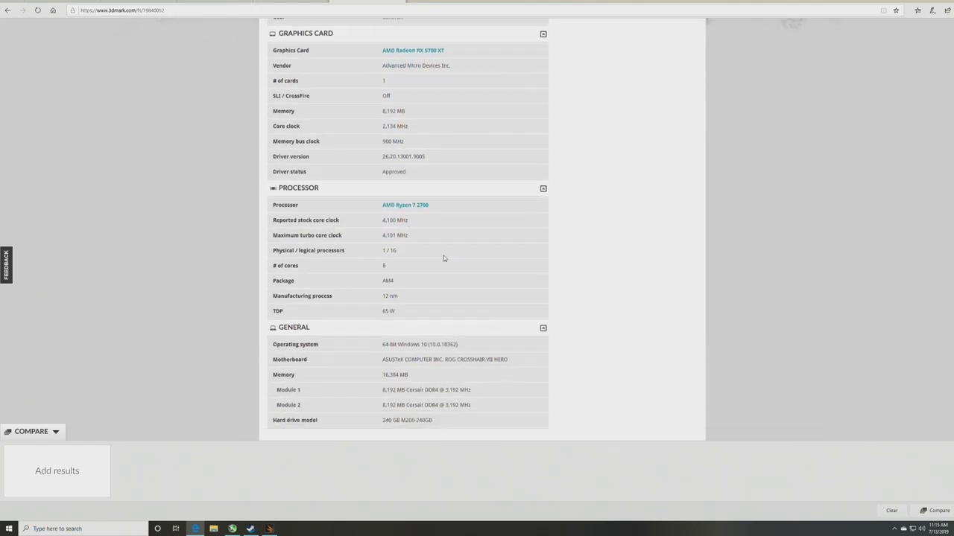
scroll(444, 257, "up", 6)
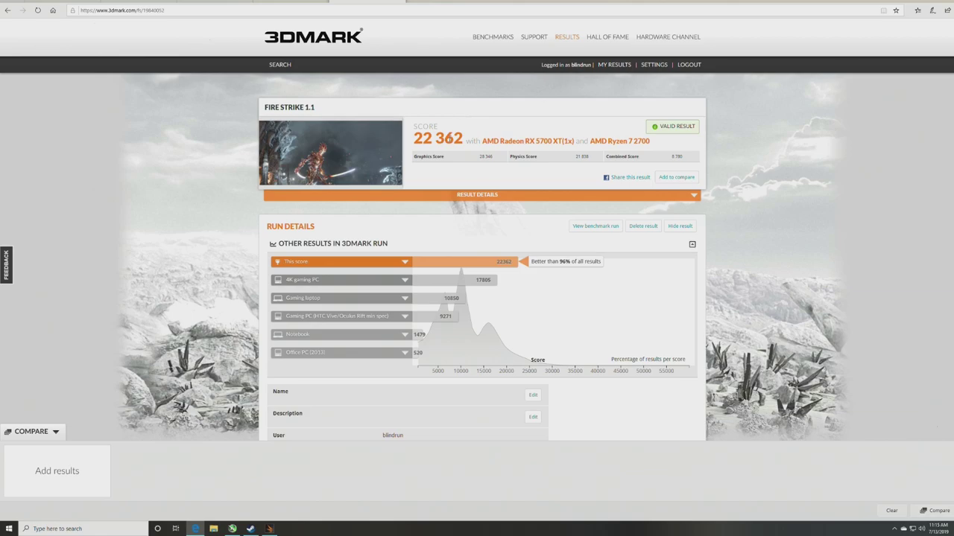
scroll(461, 214, "down", 1)
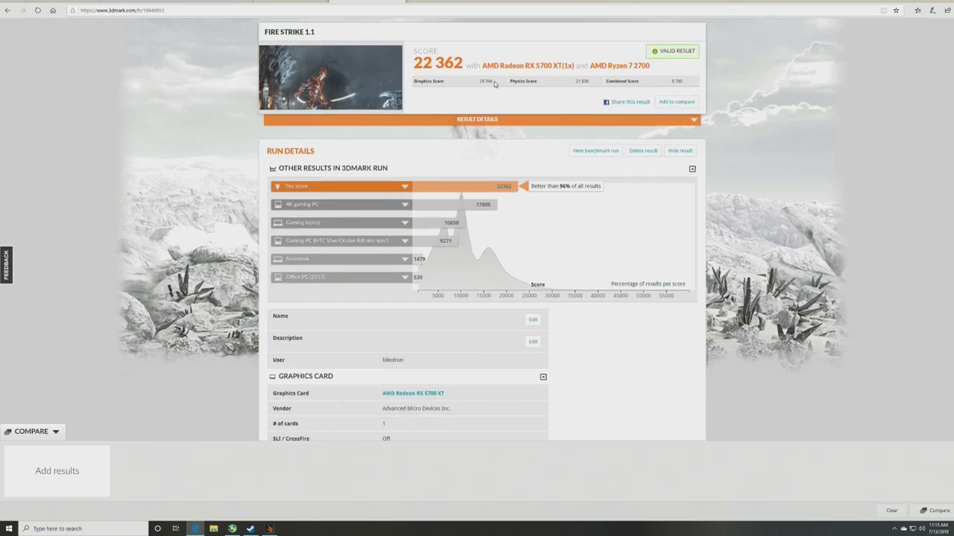
scroll(477, 200, "down", 4)
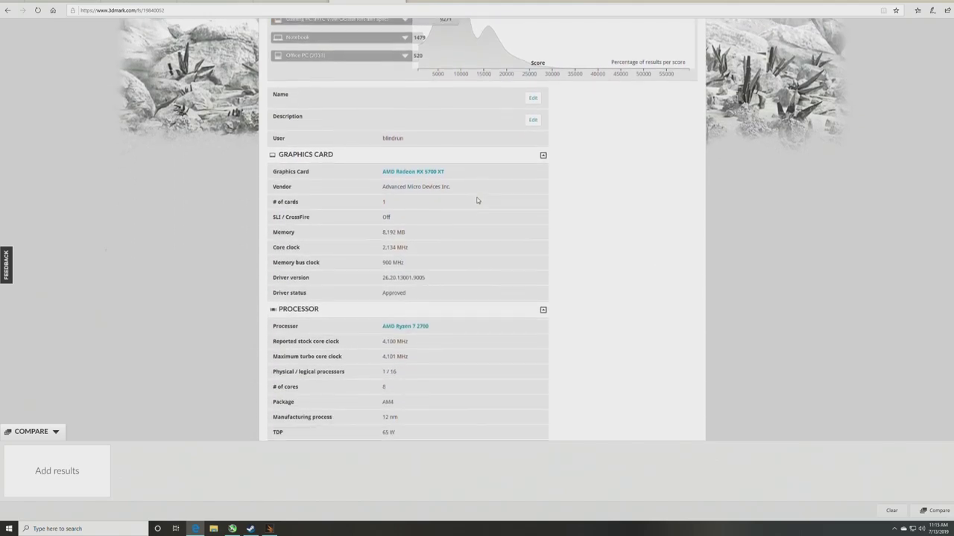
scroll(477, 201, "up", 4)
scroll(477, 200, "up", 1)
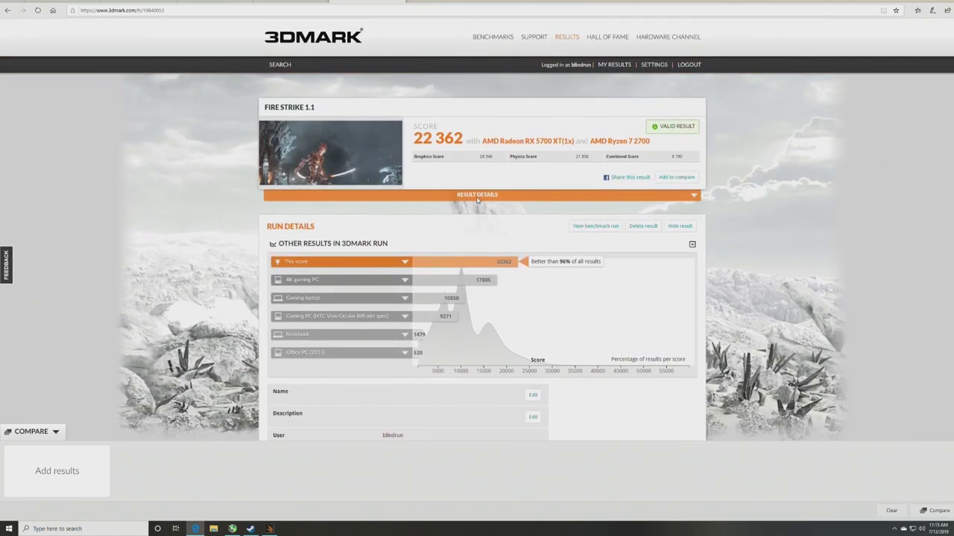
Open Result Details and select the RX 5700 XT's 2,134 MHz core and 900 MHz memory clocks.
left_click(477, 195)
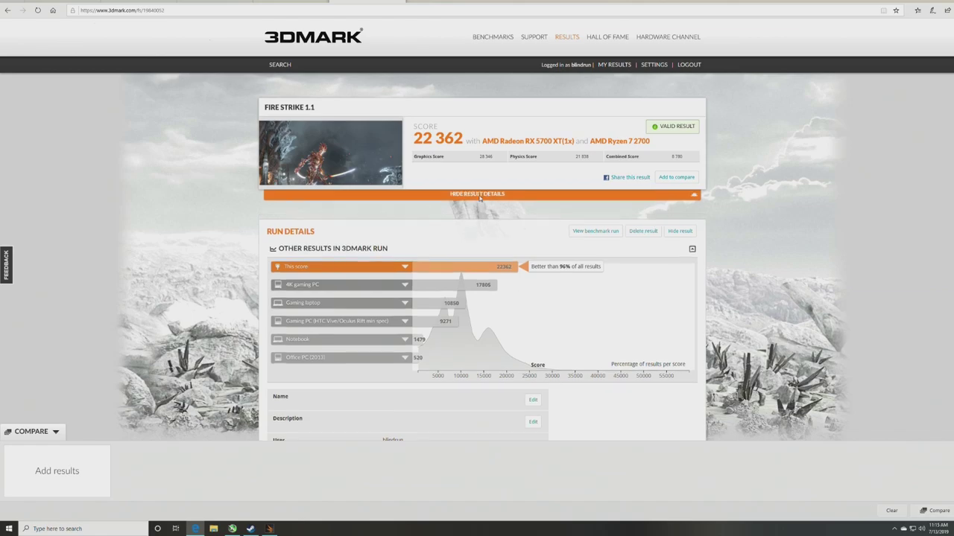
scroll(482, 252, "down", 2)
scroll(482, 252, "down", 8)
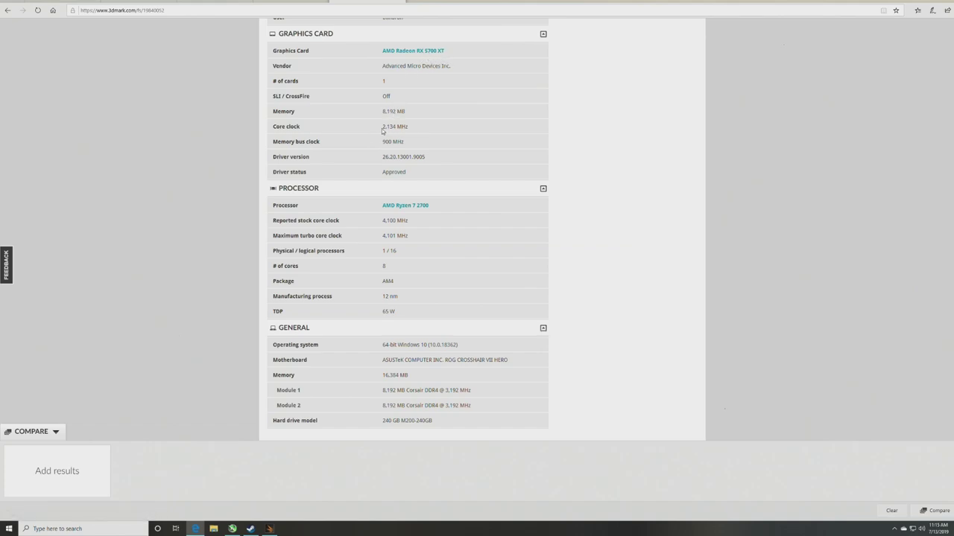
left_click_drag(383, 130, 400, 128)
left_click_drag(397, 127, 397, 134)
mouse_move(405, 142)
left_mouse_down()
mouse_move(362, 143)
mouse_move(409, 144)
left_mouse_up()
left_click(361, 143)
left_click(409, 143)
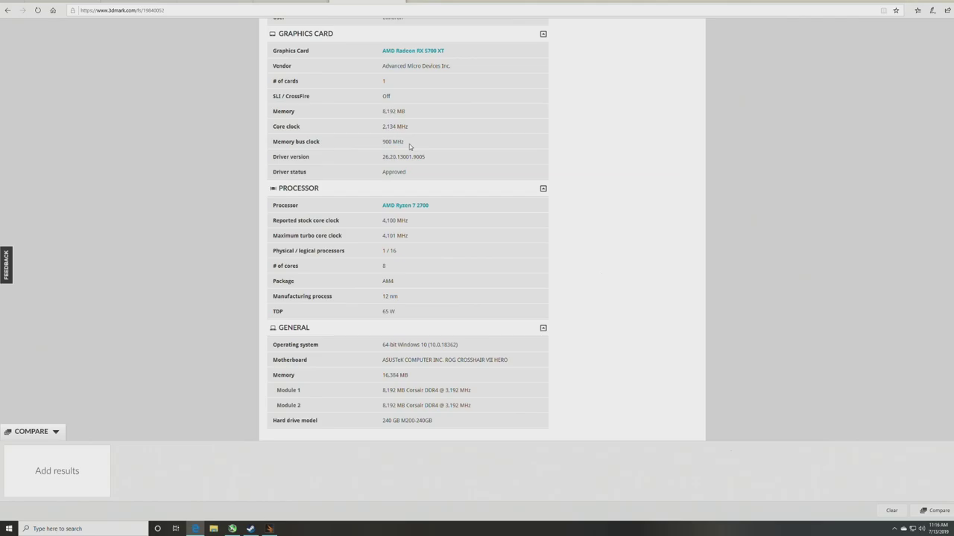